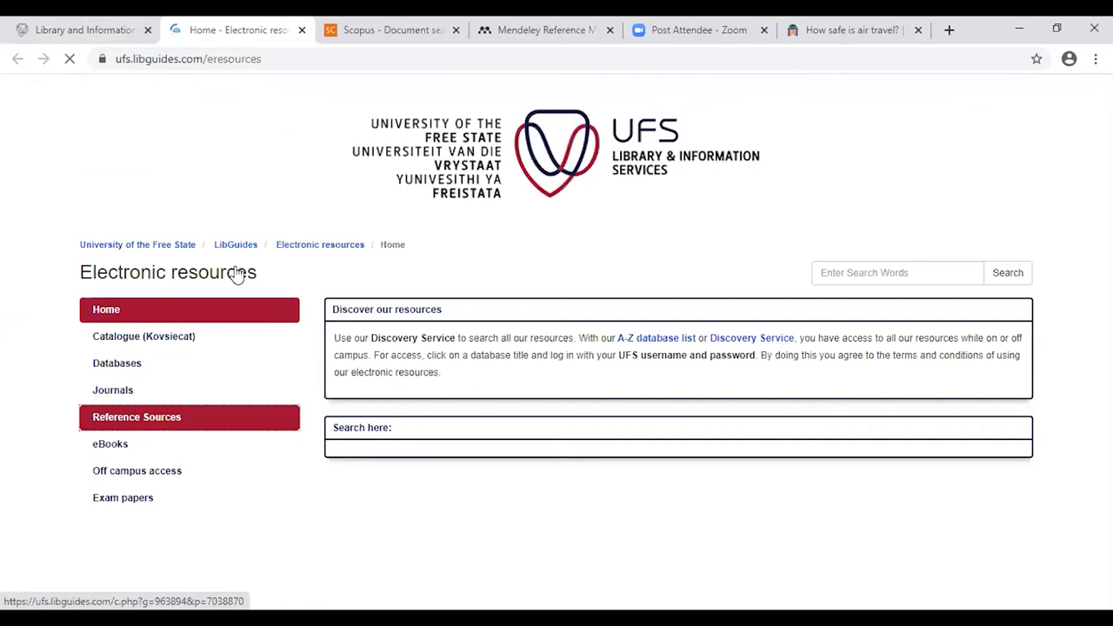
Open EBSCOhost Web through the EBSCO entry under E in the library's A-Z database list
click(644, 341)
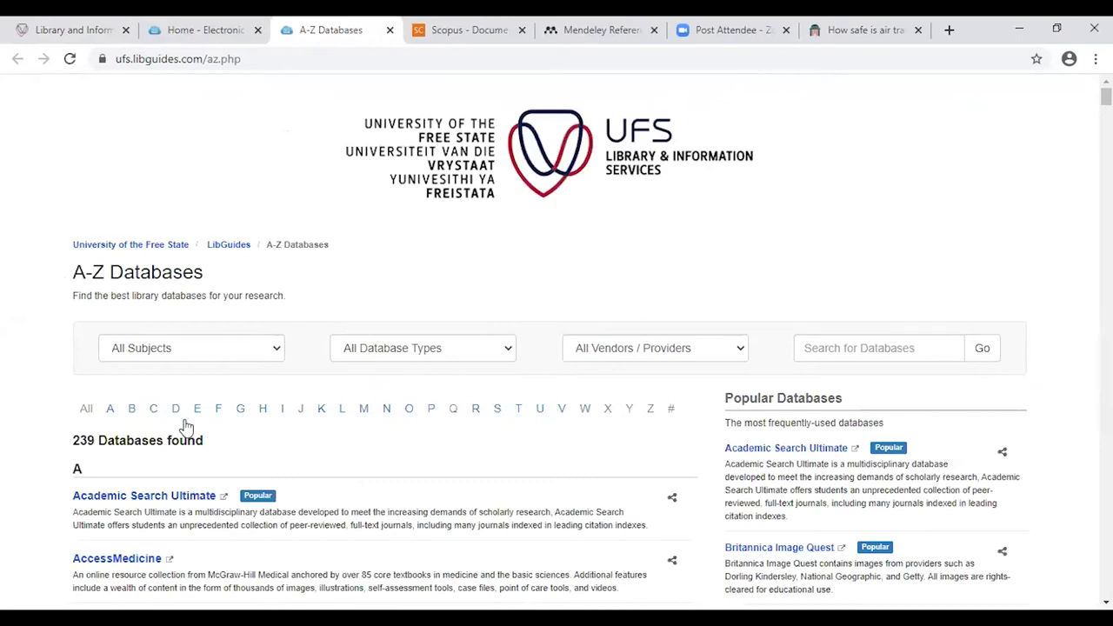
click(198, 408)
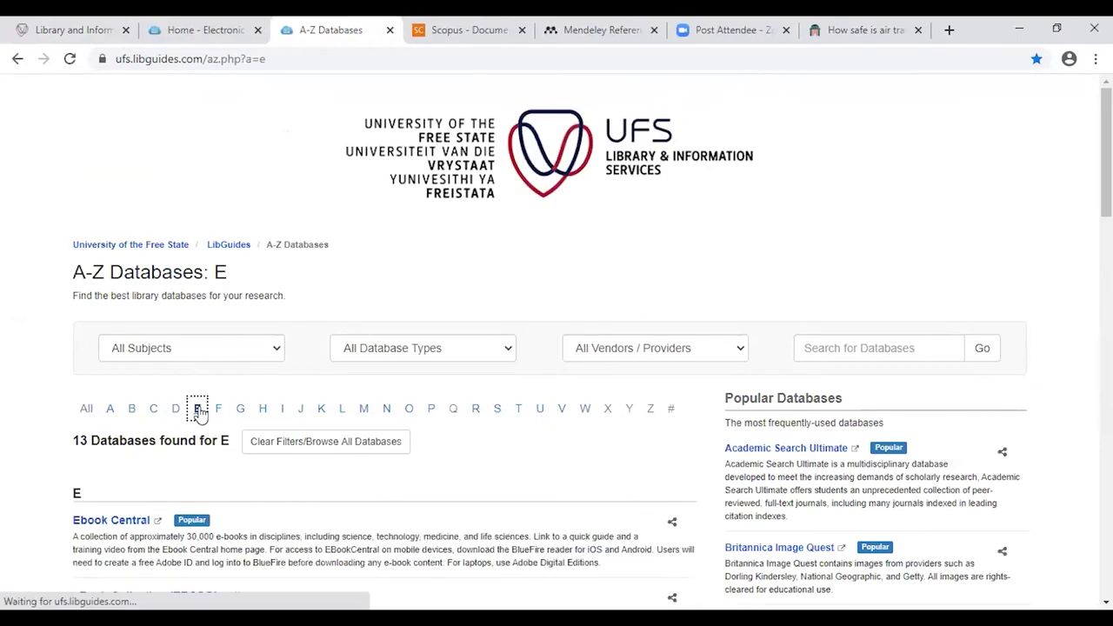
scroll(269, 281, down, 5)
click(122, 243)
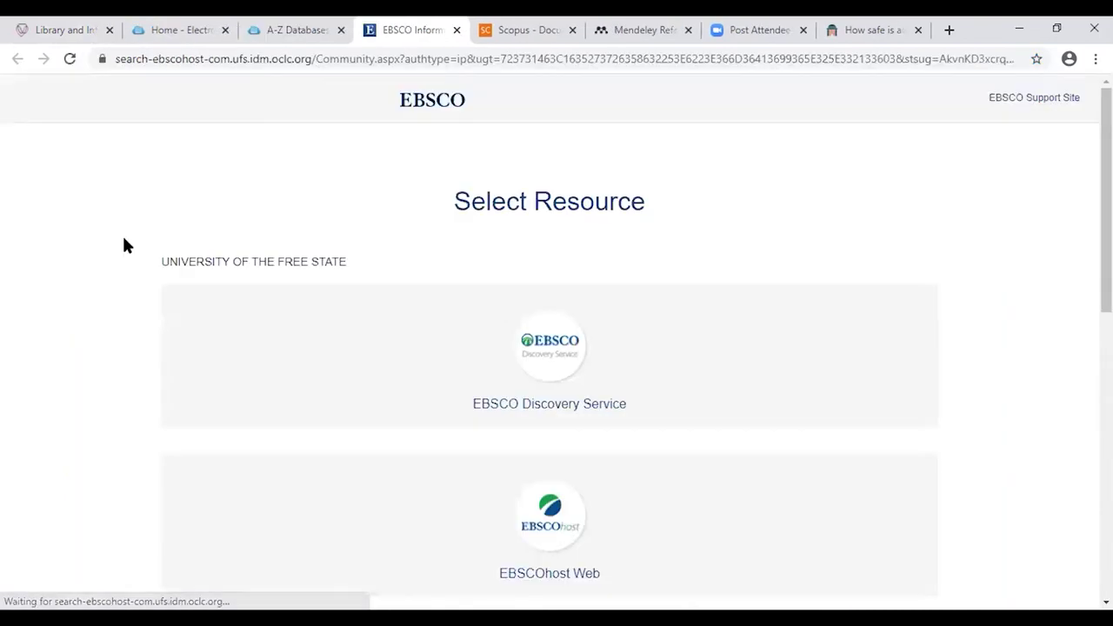
scroll(845, 267, down, 2)
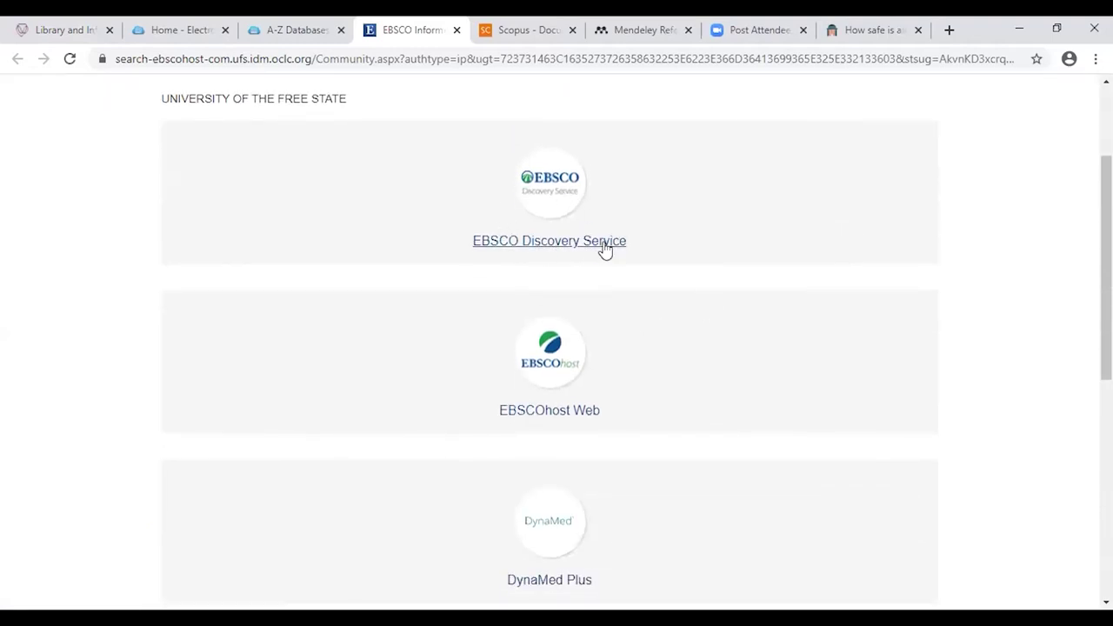
click(565, 419)
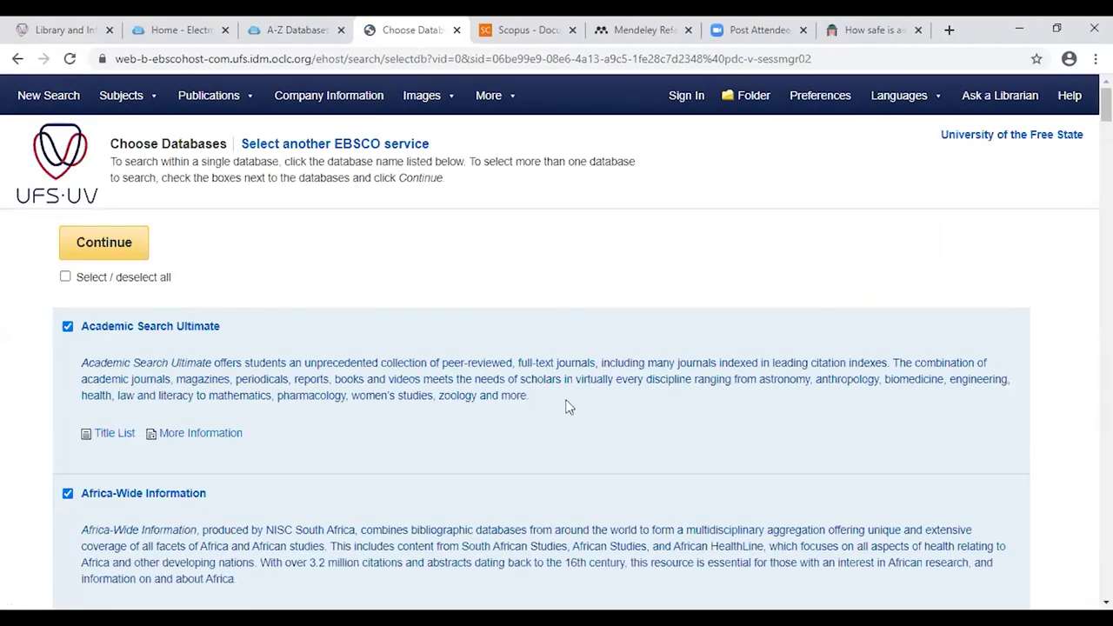
Restrict the database selection to Academic Search Ultimate and MEDLINE and continue to the search page
click(65, 277)
click(65, 277)
click(67, 328)
scroll(480, 241, down, 15)
scroll(326, 257, down, 12)
scroll(170, 266, down, 6)
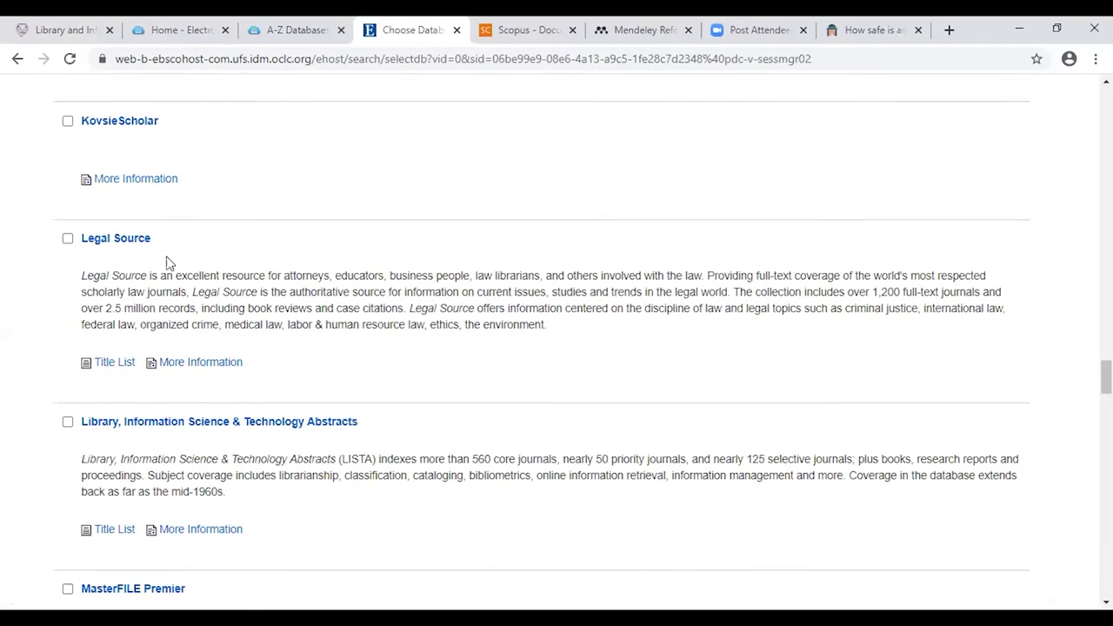
scroll(167, 262, down, 5)
click(68, 417)
scroll(169, 370, down, 6)
scroll(335, 300, down, 15)
click(91, 485)
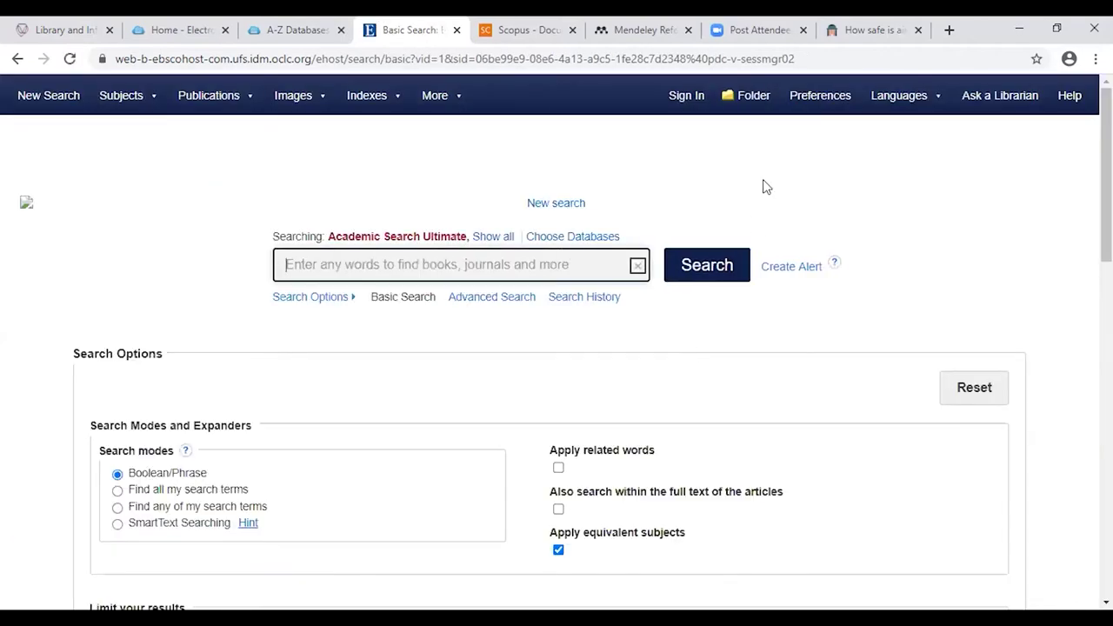
Run an advanced search for (risk* or safe*) and "air travel*" and (coronavirus* or covid* or sars-cov-2)
click(489, 299)
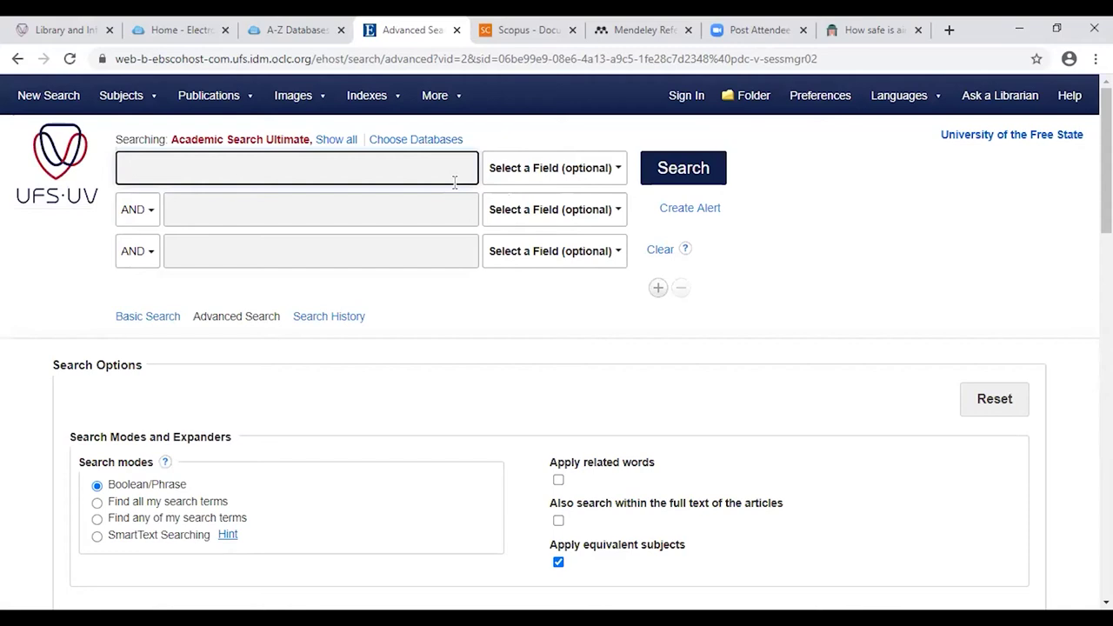
text((risk* or safe*)
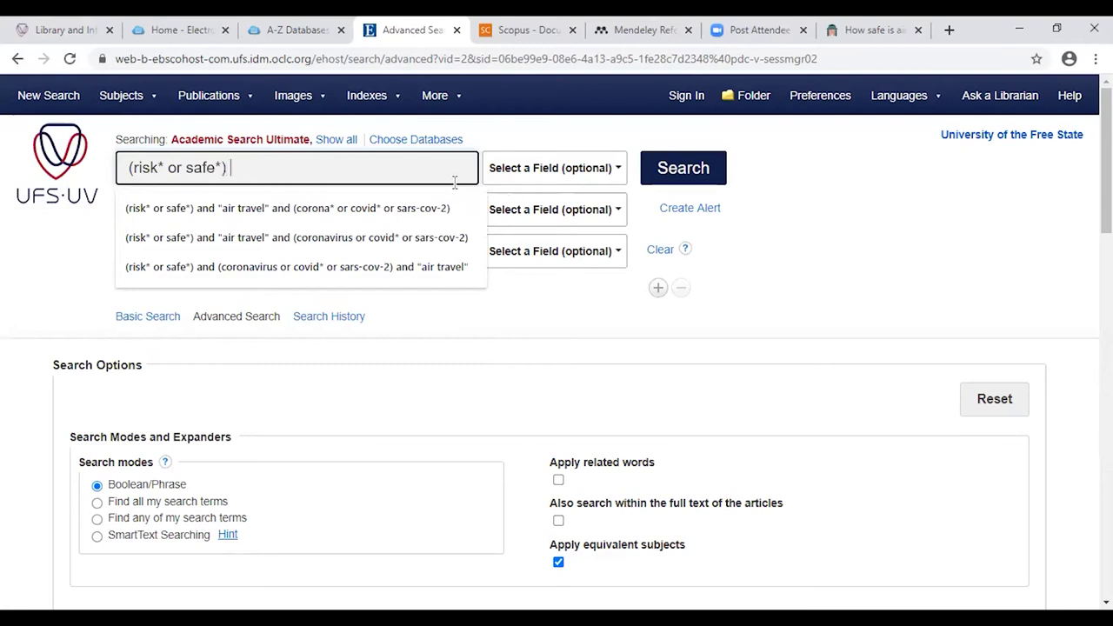
text() and ")
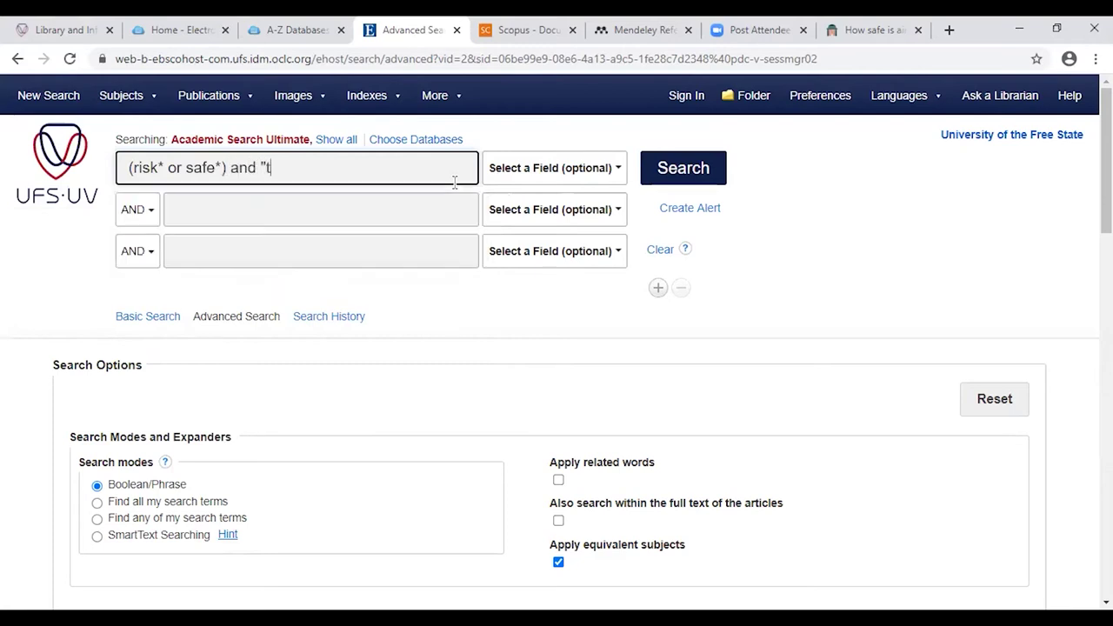
text(air travel)
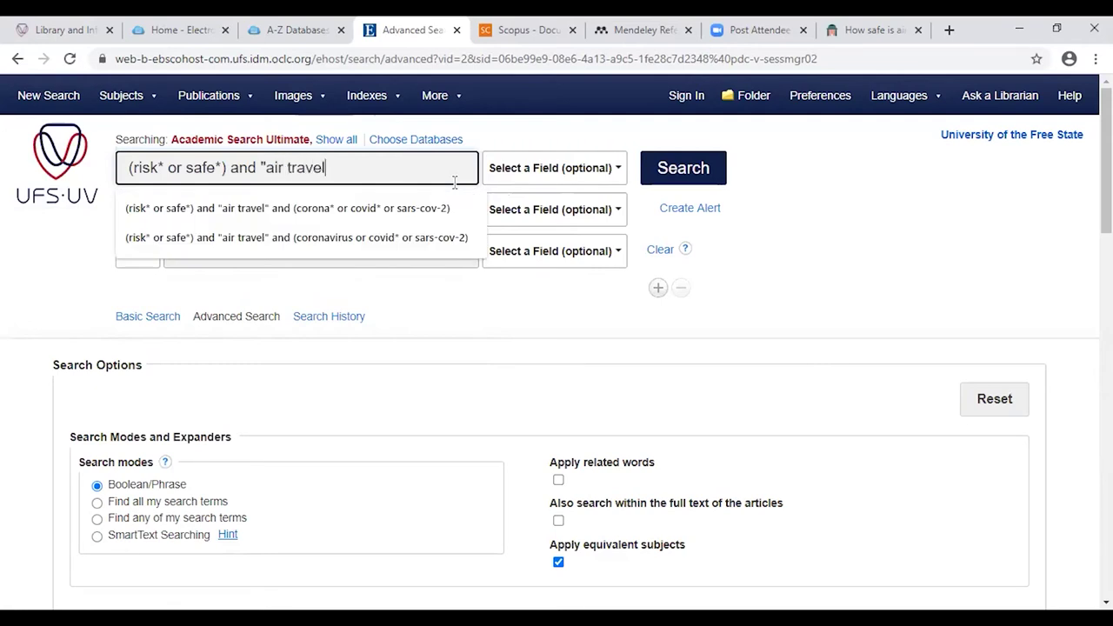
text(*" and (coronavirus* or covid*)
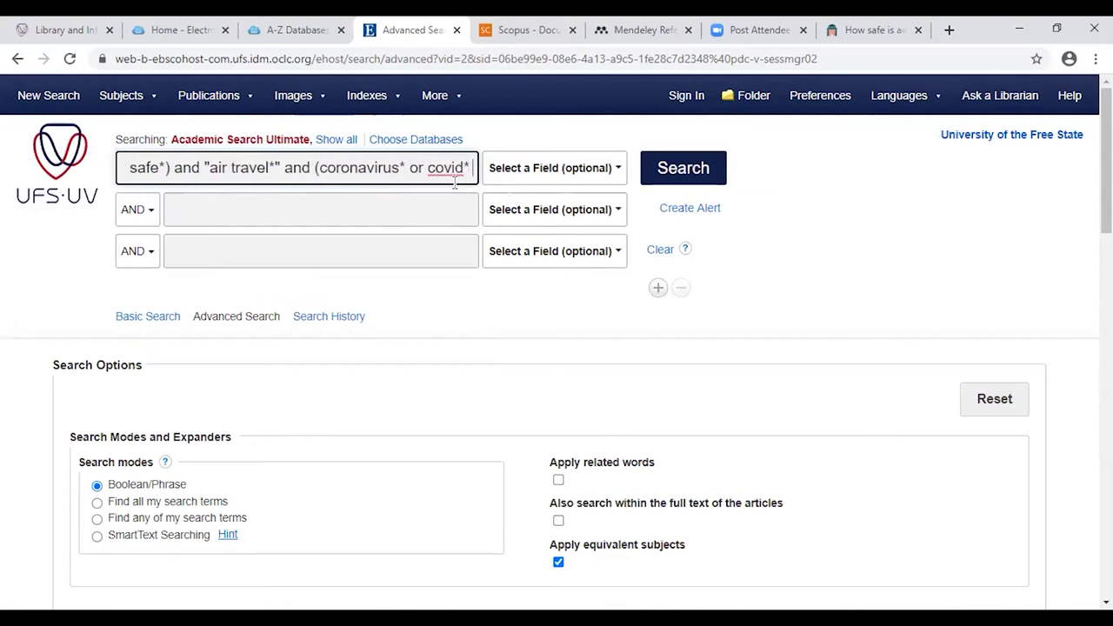
text( or sa)
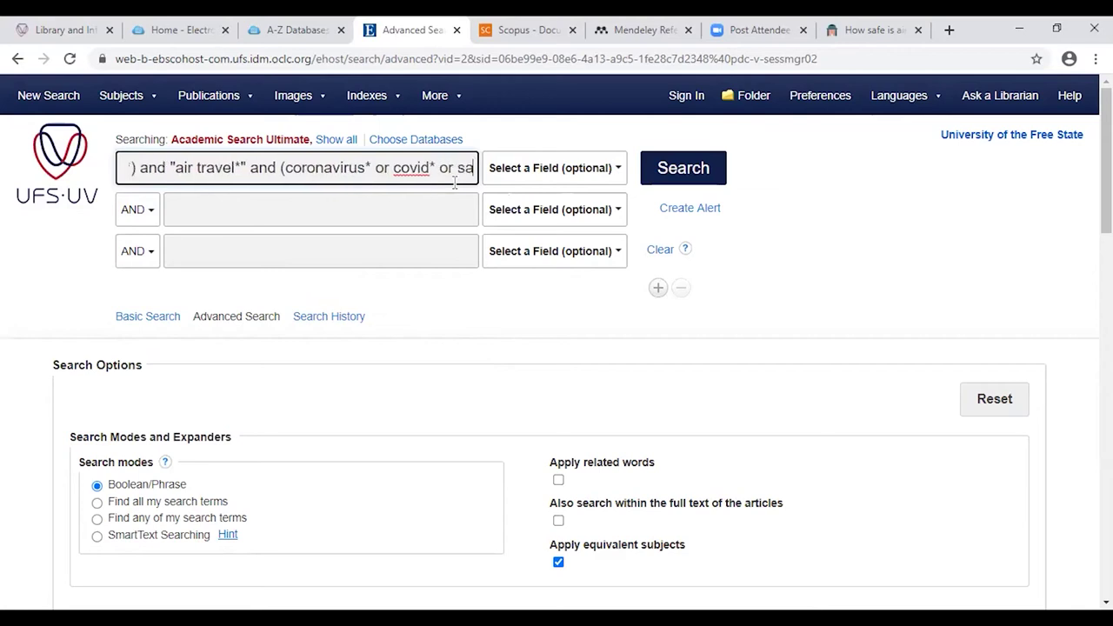
text(rs-cov-)
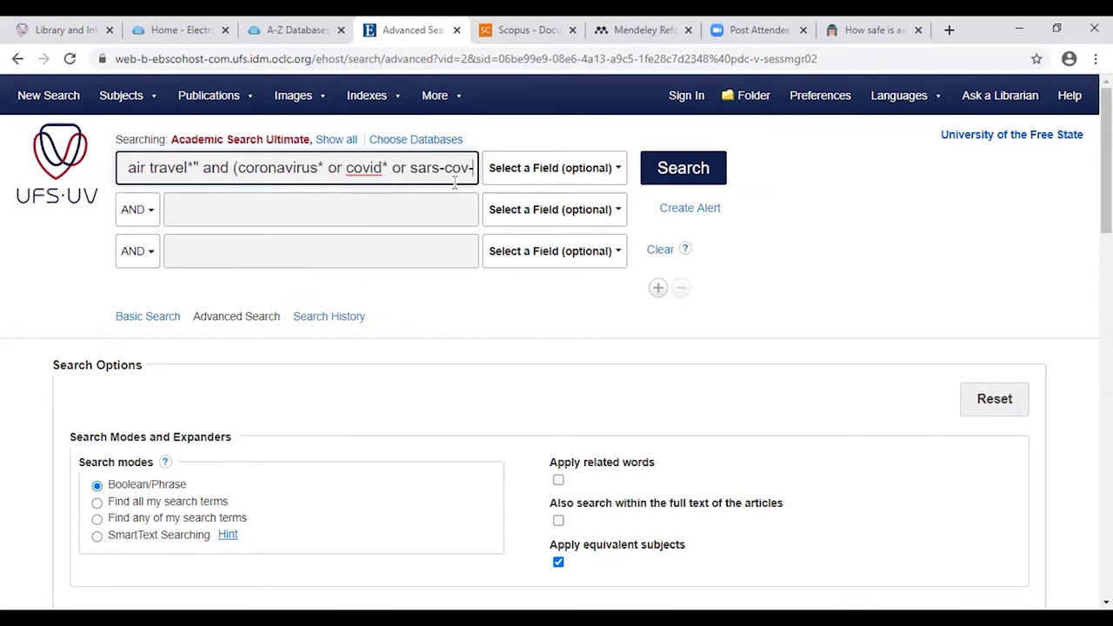
text(s))
key(BackSpace)
key(BackSpace)
text(2))
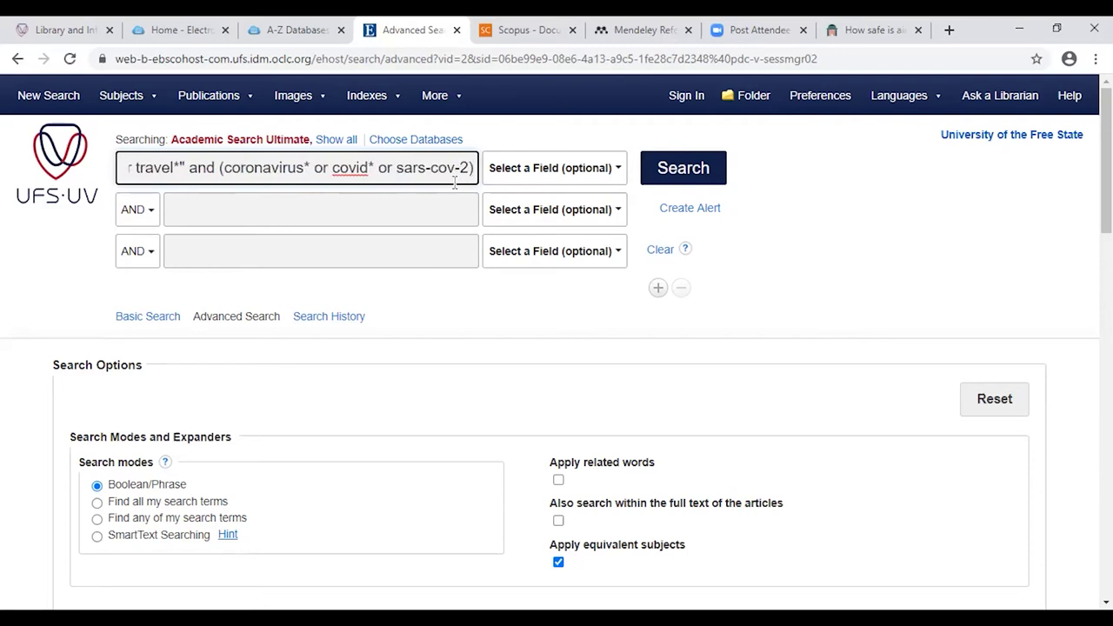
click(693, 184)
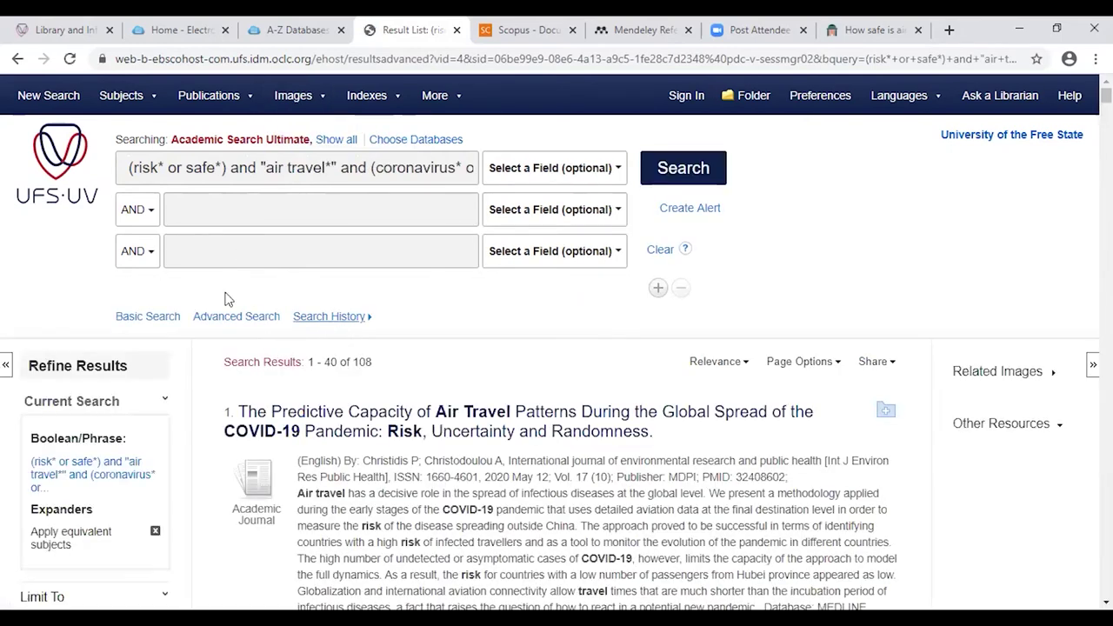
Limit the search results to publication dates from 2019 and check the new result count
scroll(222, 291, down, 3)
double_click(39, 401)
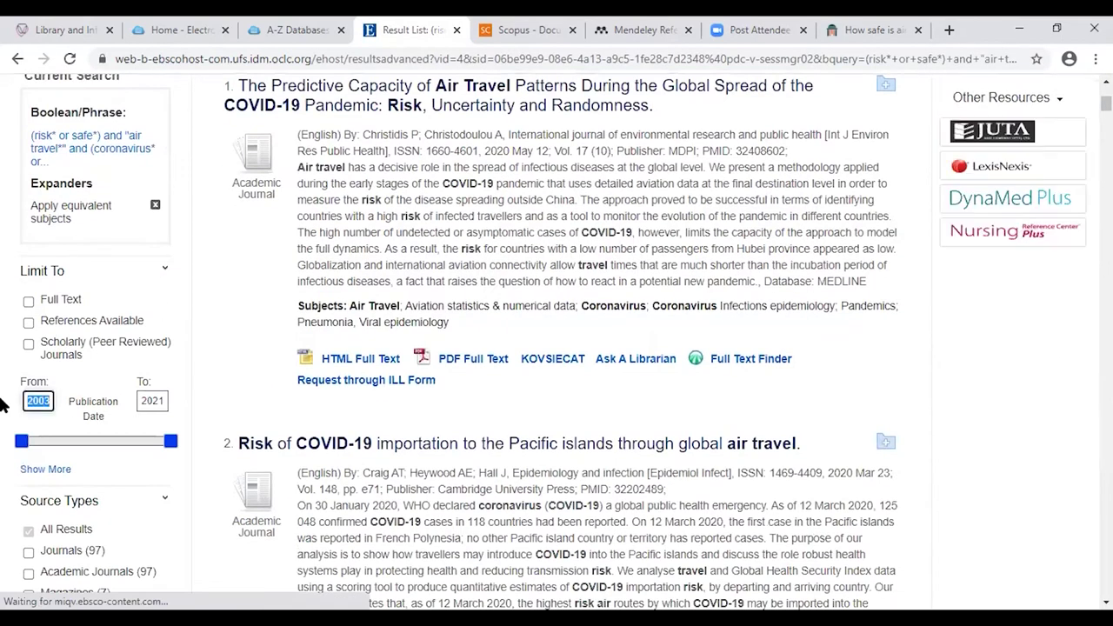
text(2019)
key(Return)
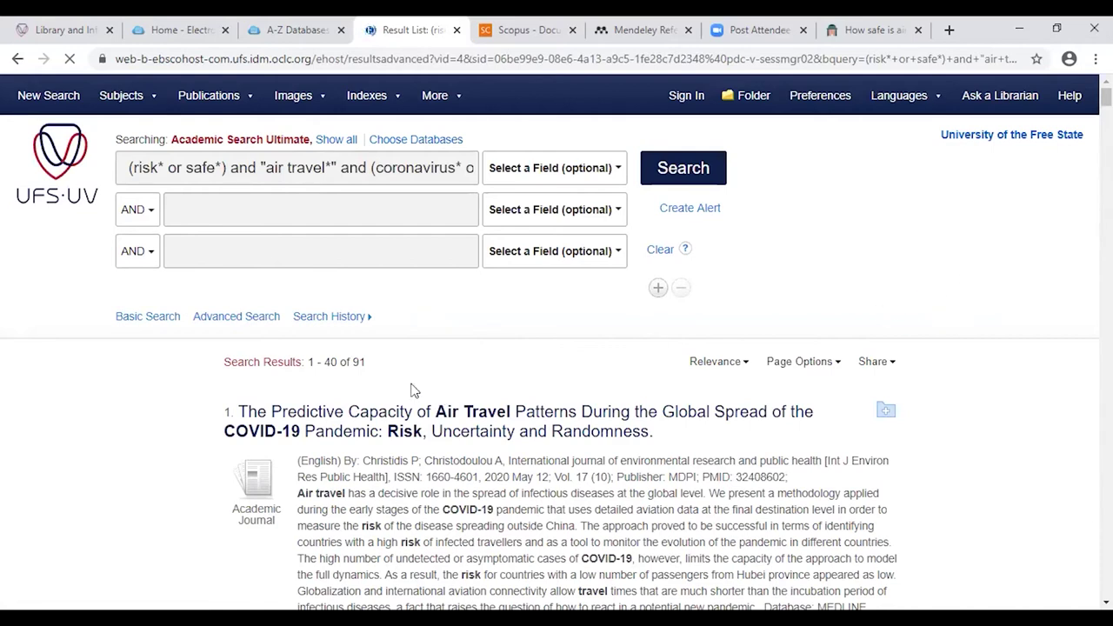
drag(365, 362, 354, 364)
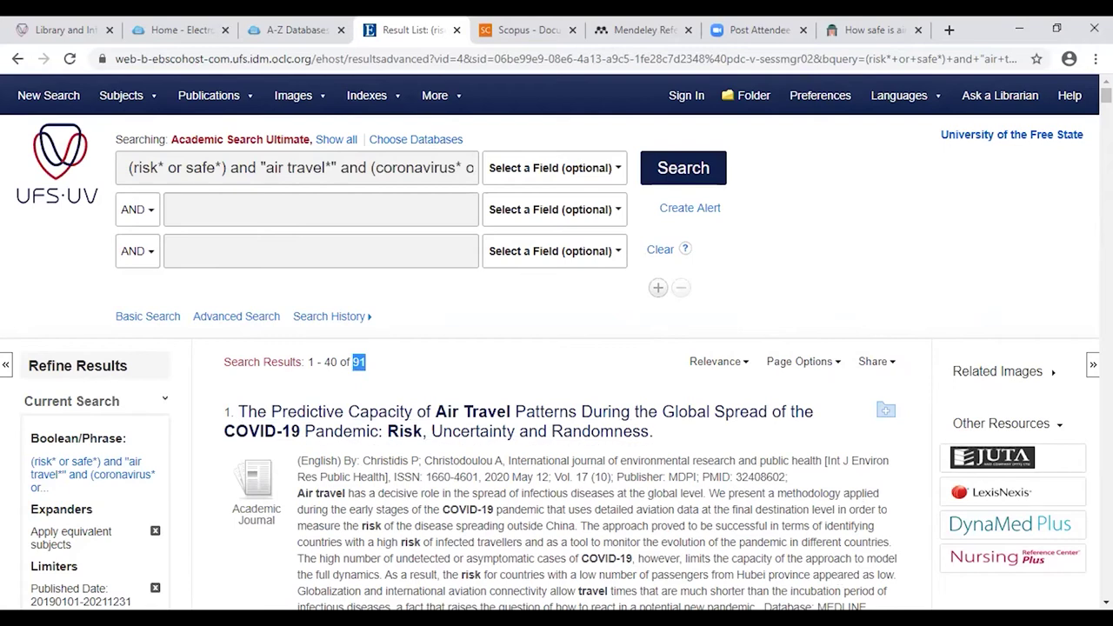
Add results 1-40 to the folder and open the folder
click(875, 362)
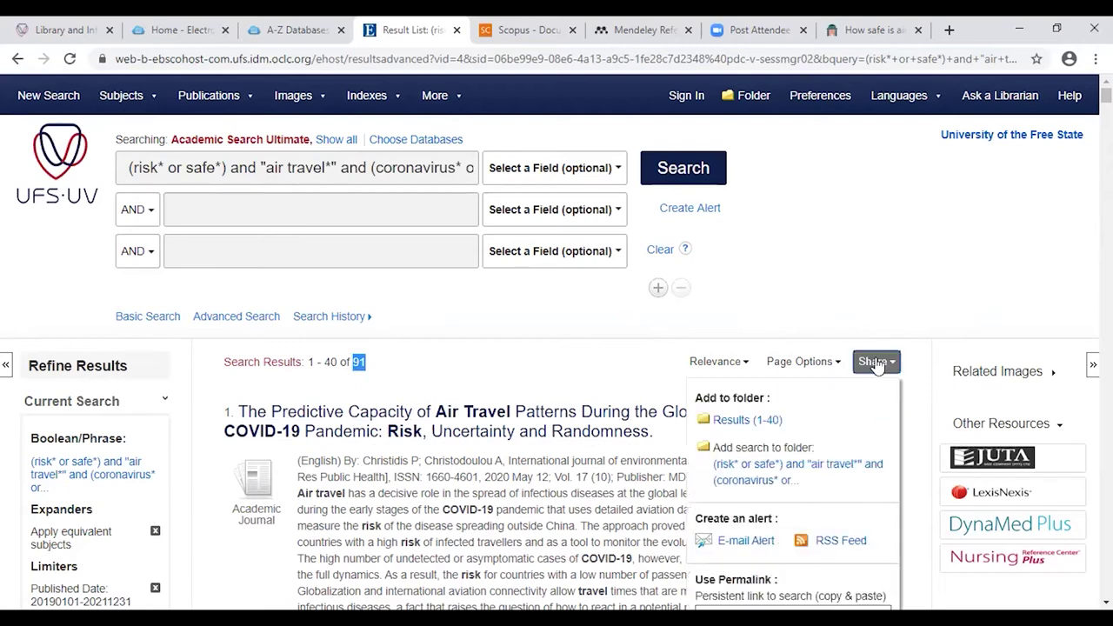
click(748, 420)
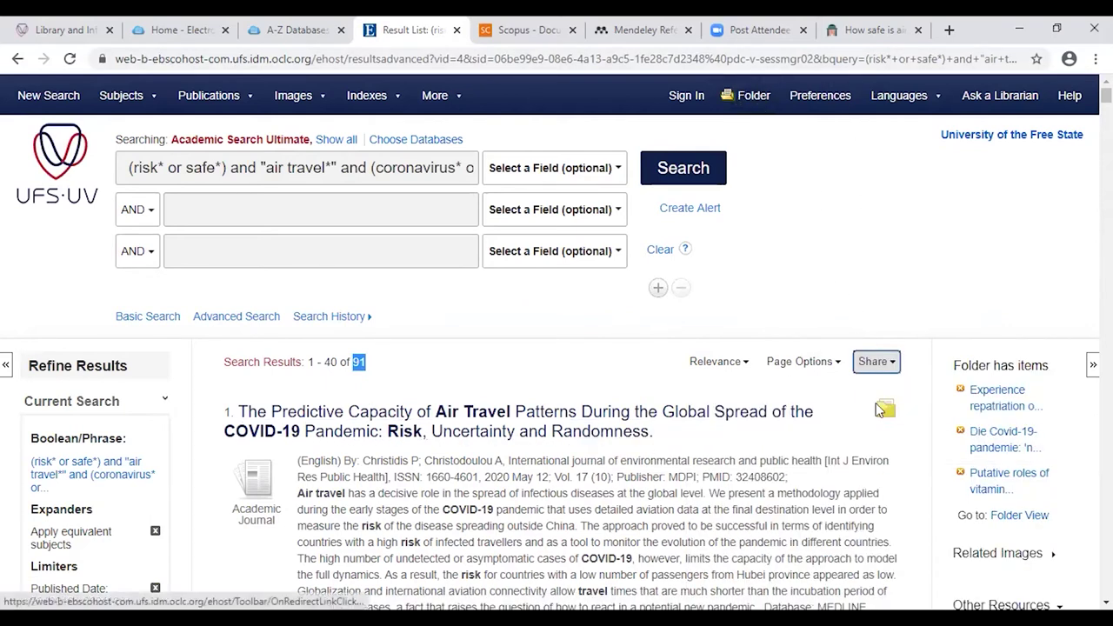
click(755, 98)
click(755, 98)
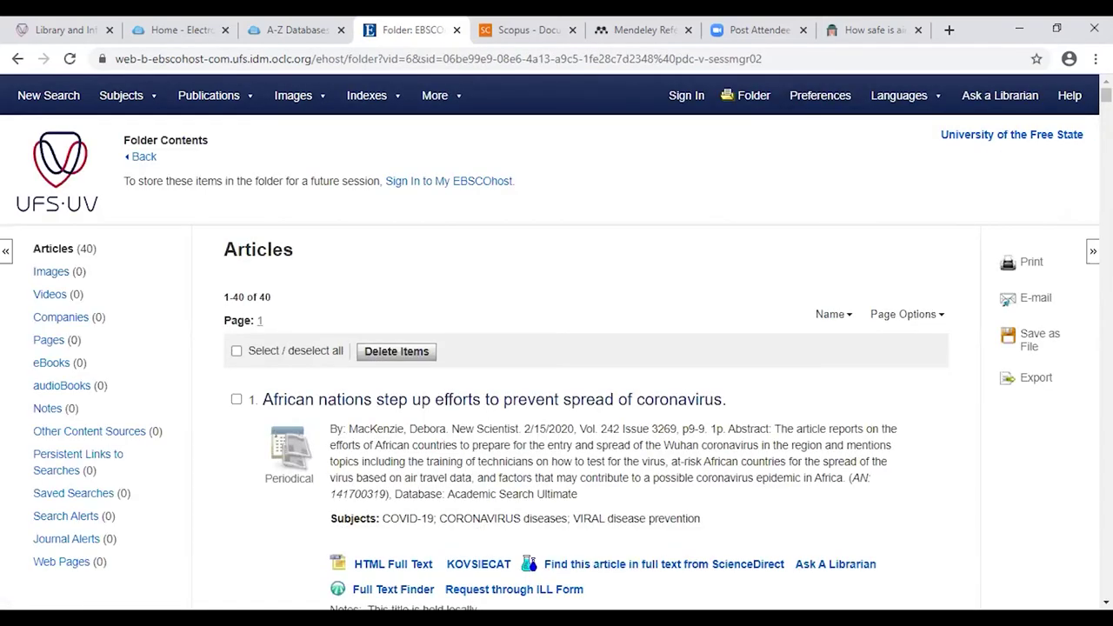
Export the folder's articles with Direct Export in RIS Format and open the downloaded file
click(1033, 379)
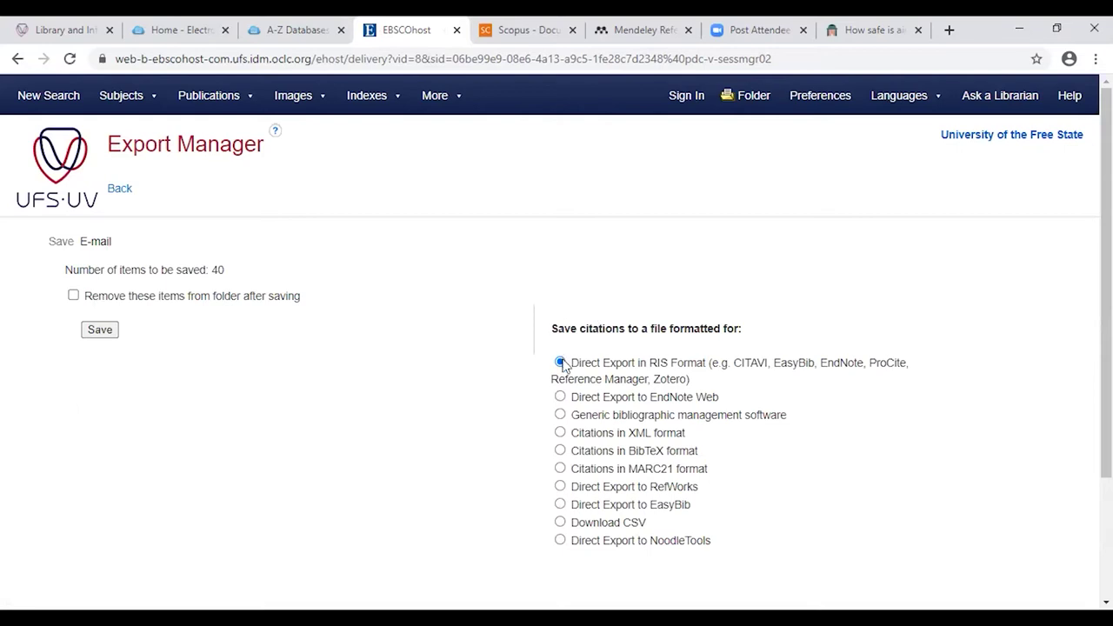
click(100, 330)
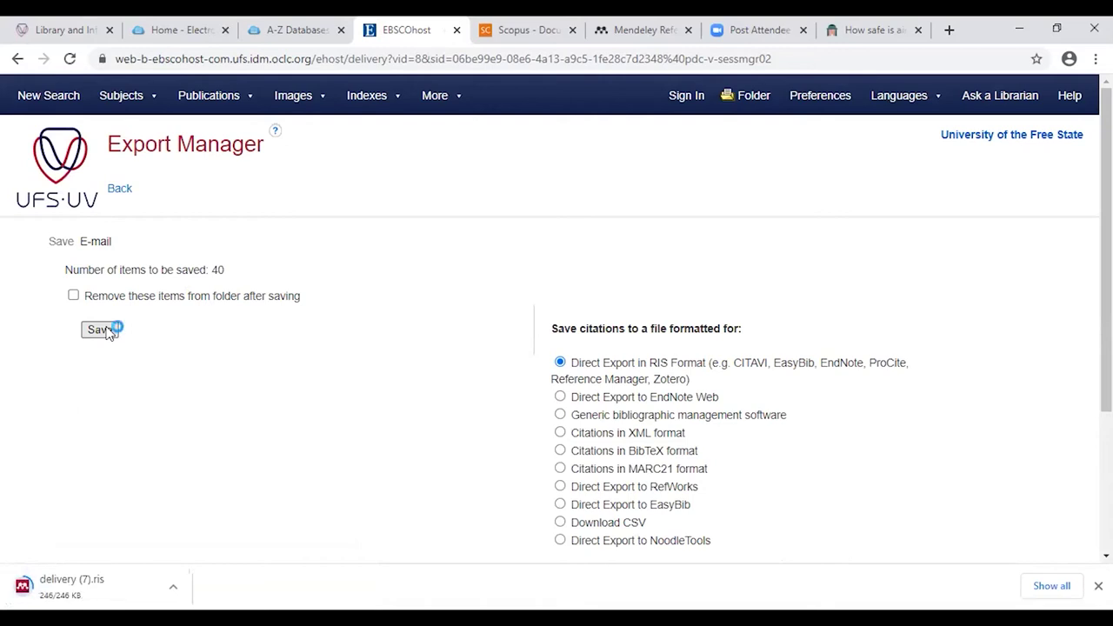
click(75, 591)
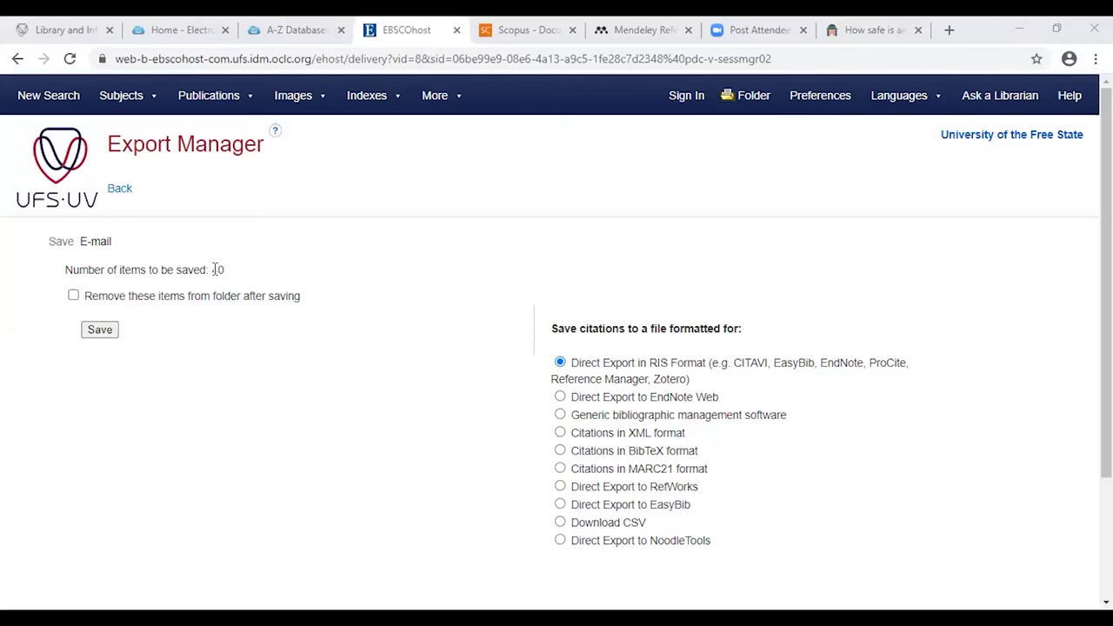
double_click(217, 270)
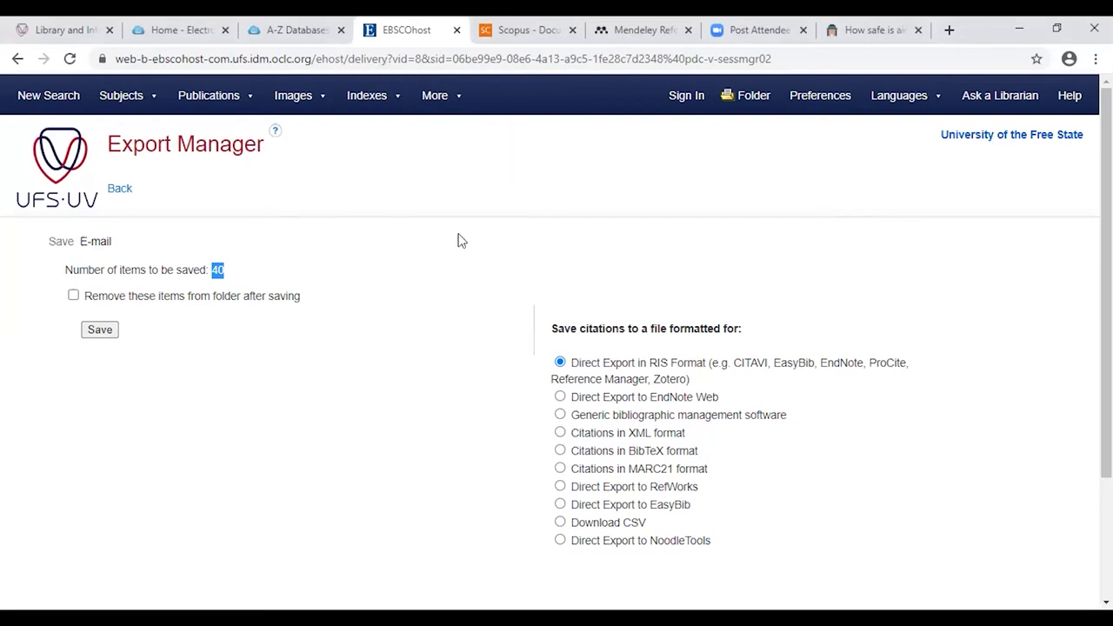
Switch to Scopus and rerun its document search with the "air travel" phrase changed to "air travel*"
click(531, 26)
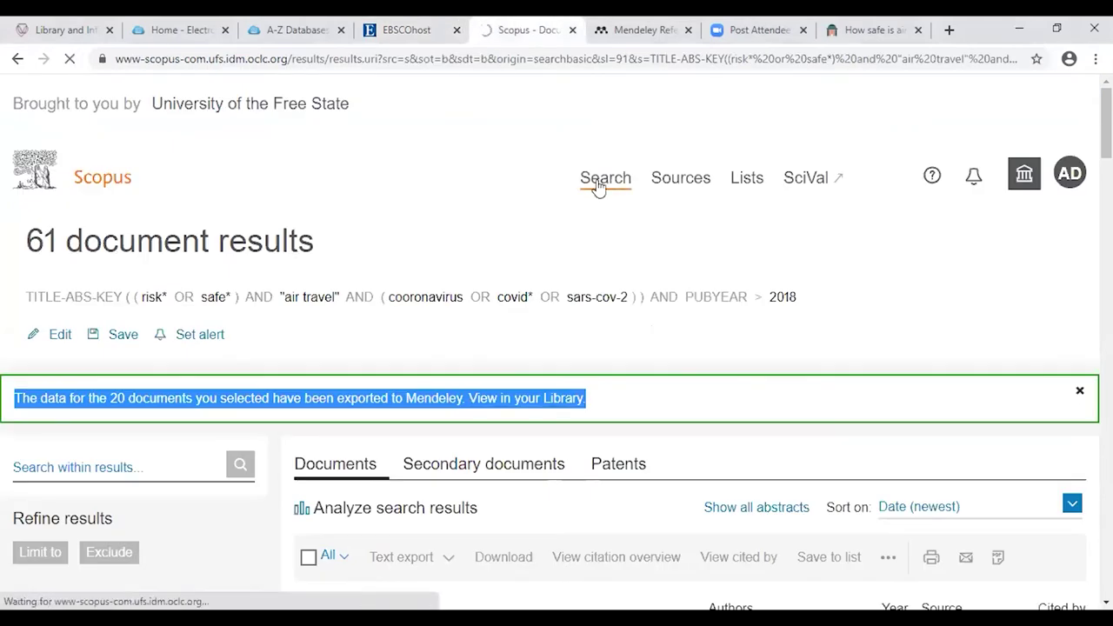
click(597, 180)
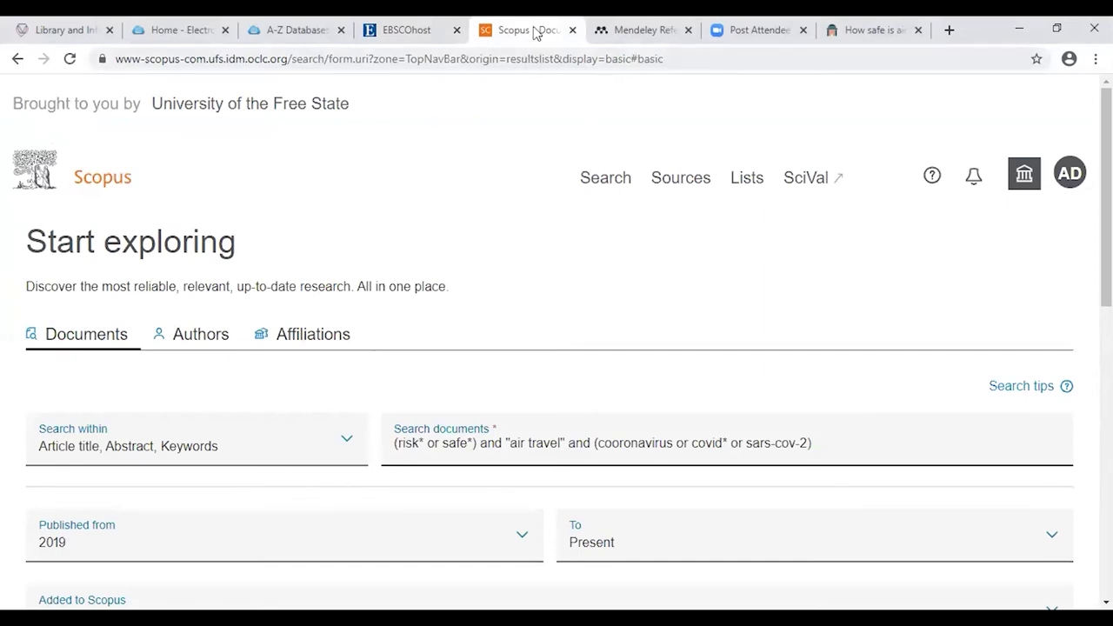
scroll(541, 196, down, 3)
drag(394, 198, 851, 200)
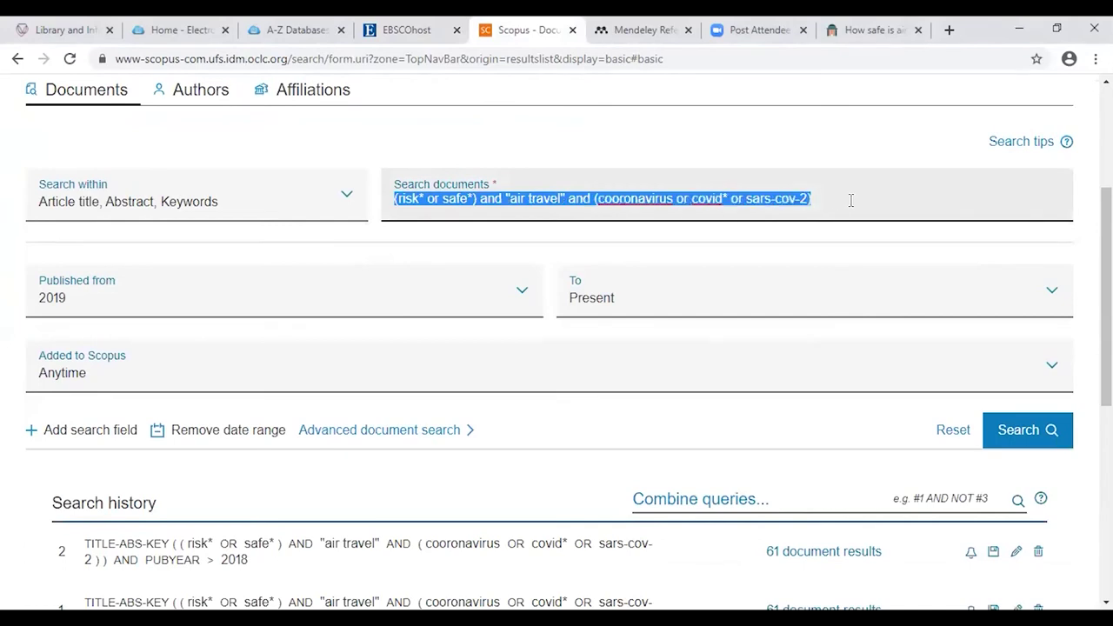
click(559, 199)
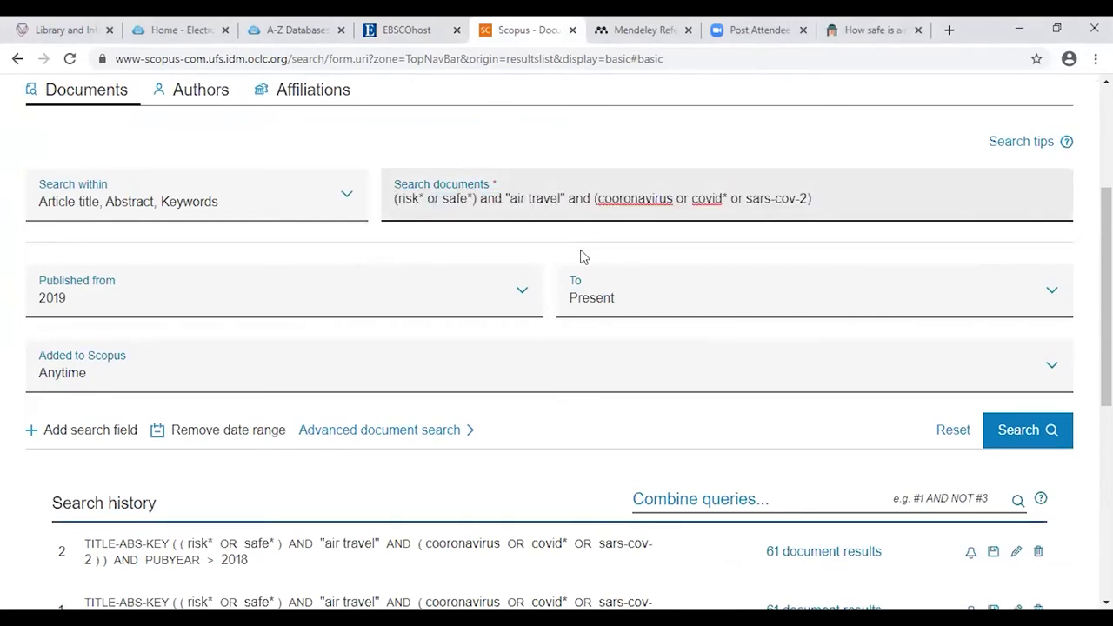
text(*)
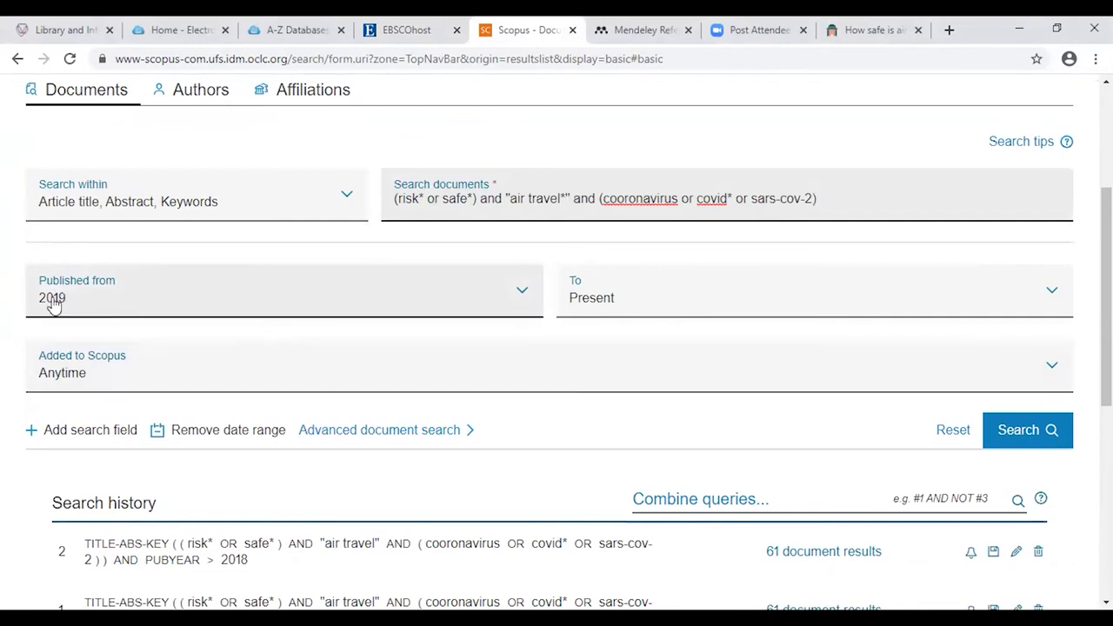
click(1025, 430)
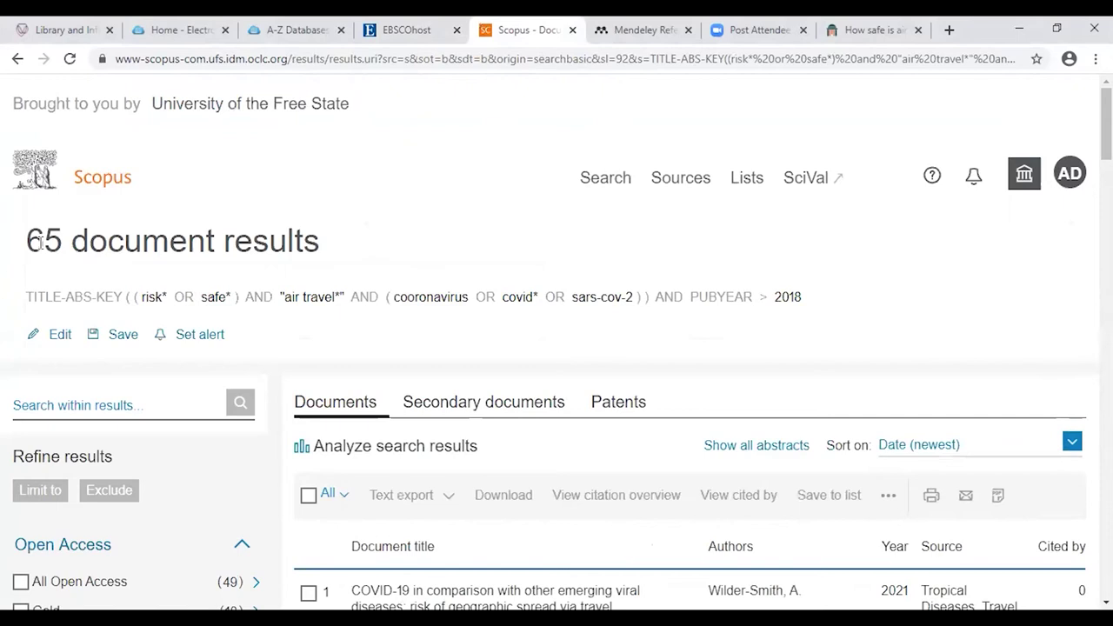
Select all documents on the current page of the Scopus results
scroll(507, 365, down, 2)
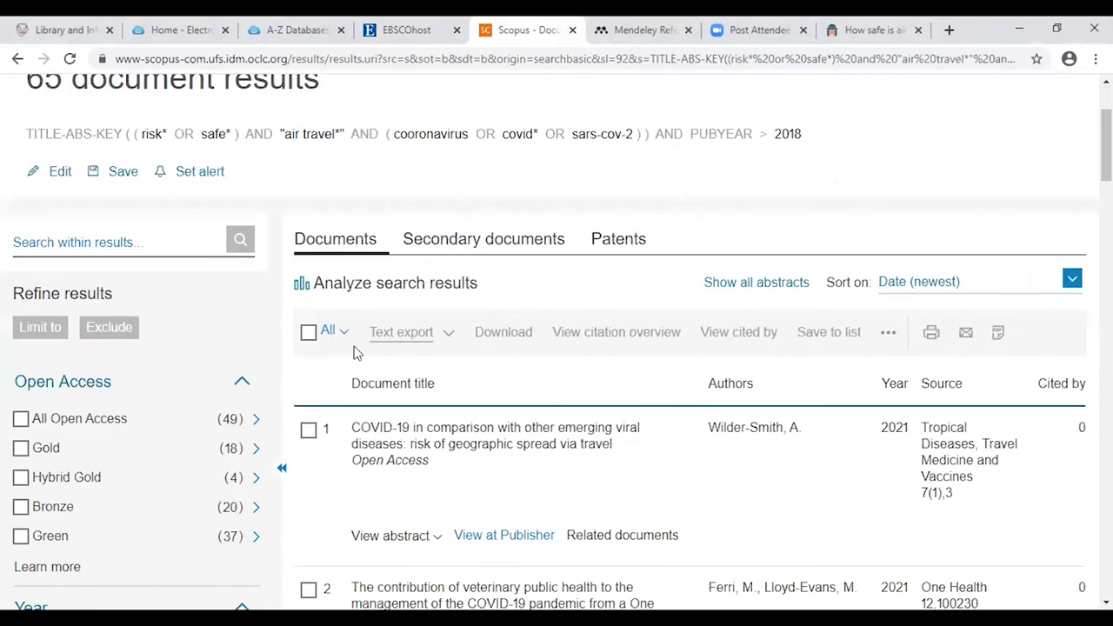
click(345, 336)
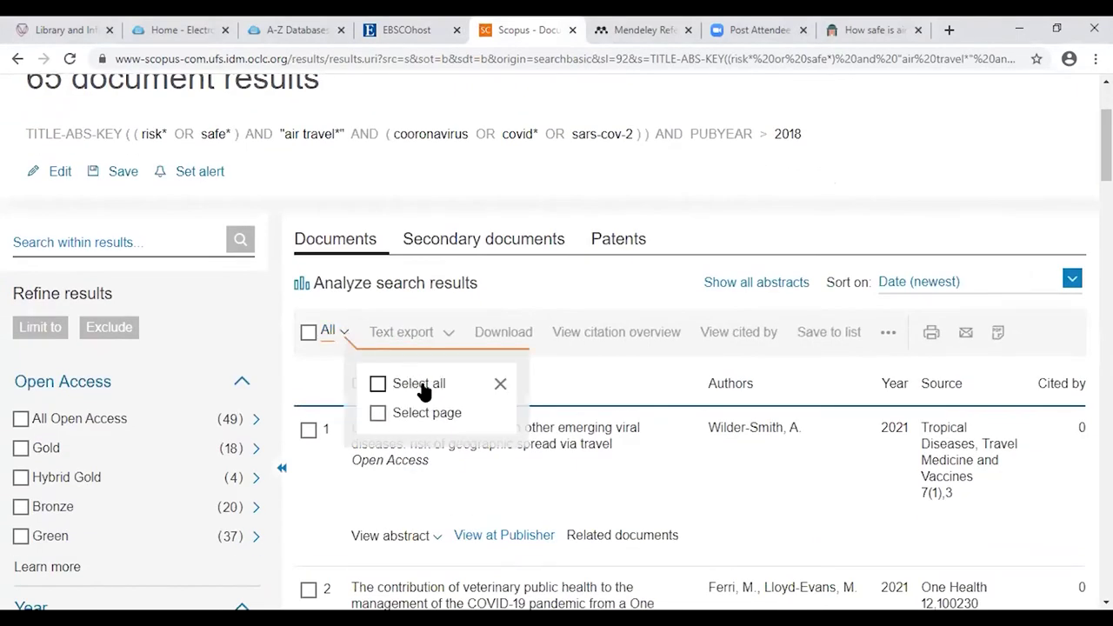
click(381, 416)
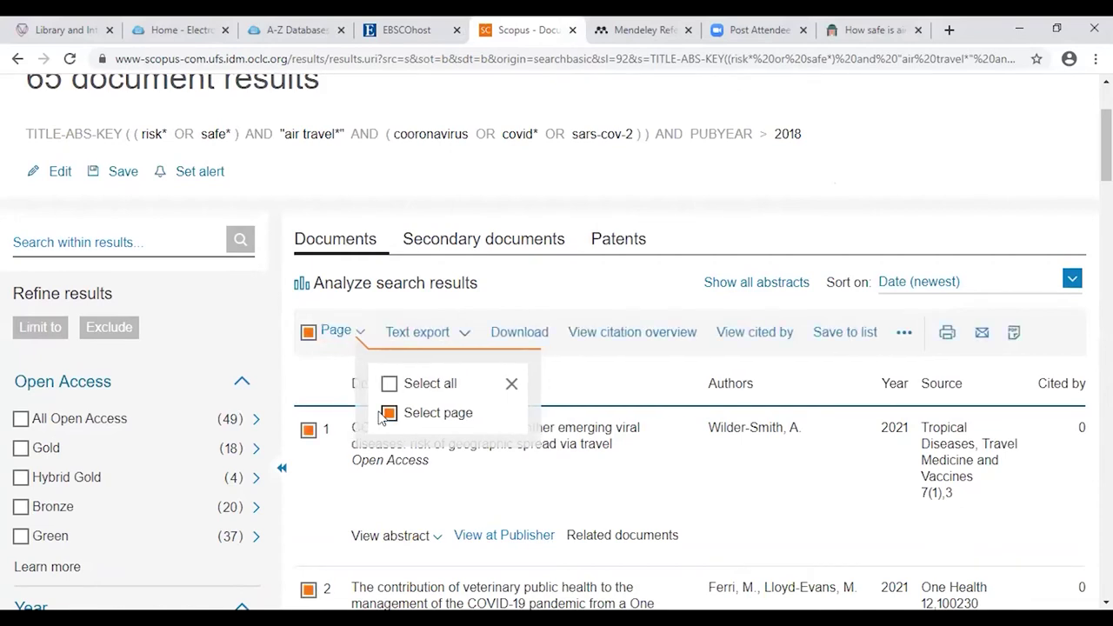
Export the selected documents using Mendeley as the export method
click(465, 332)
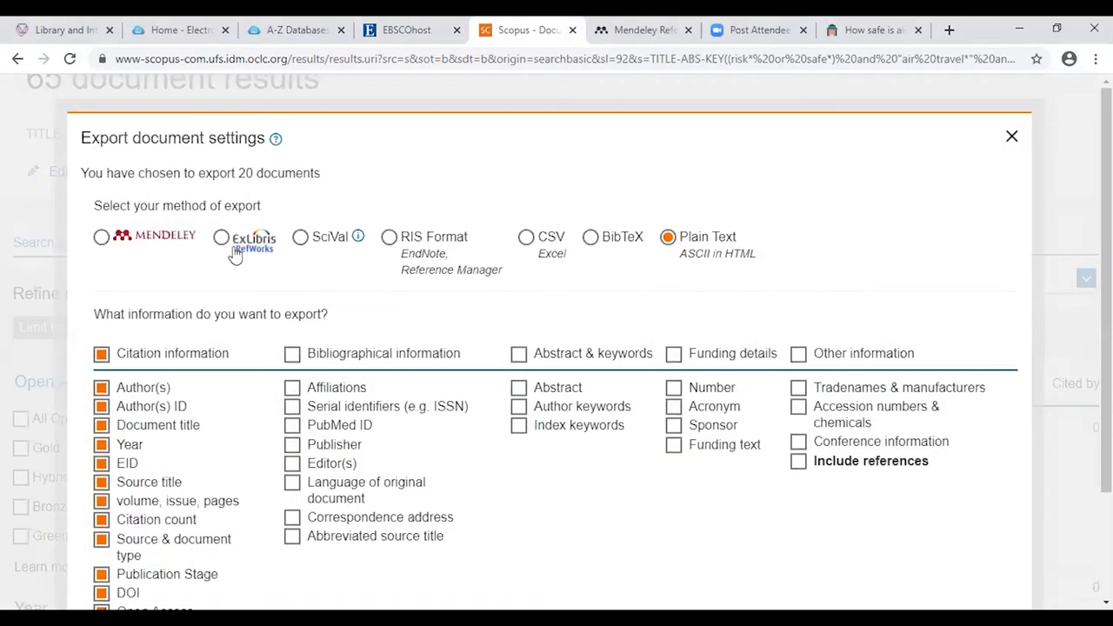
click(1011, 139)
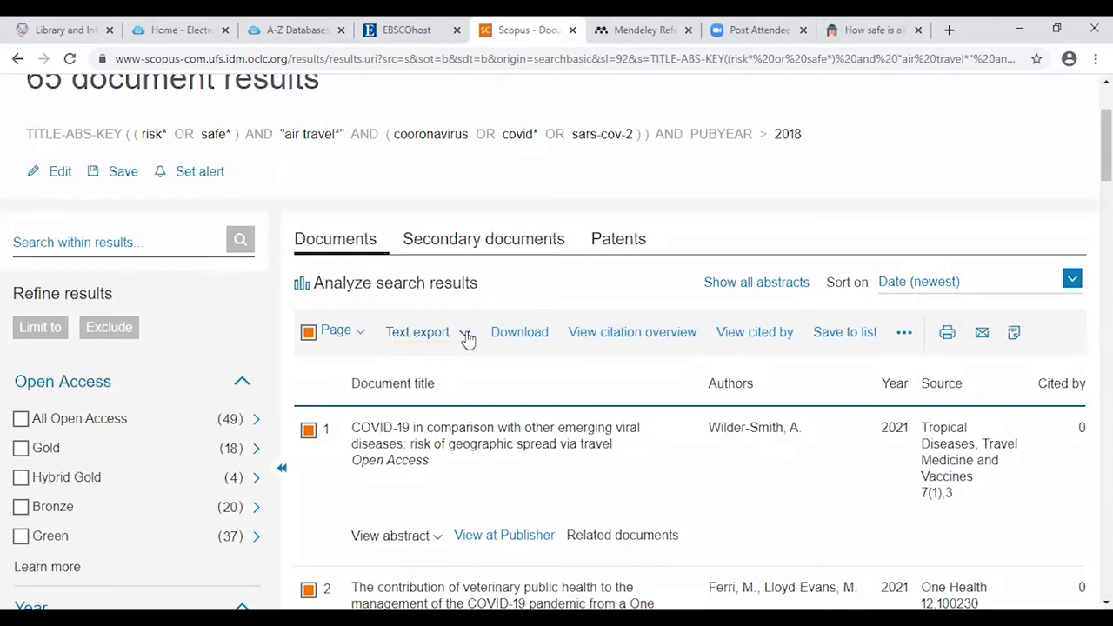
click(466, 339)
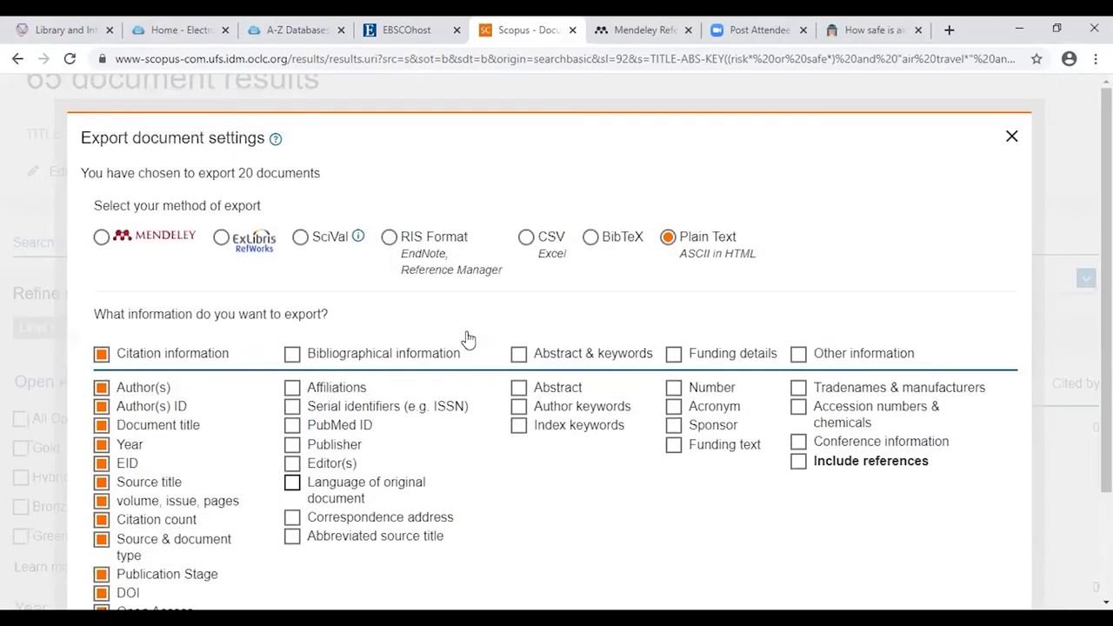
click(102, 238)
scroll(951, 331, down, 2)
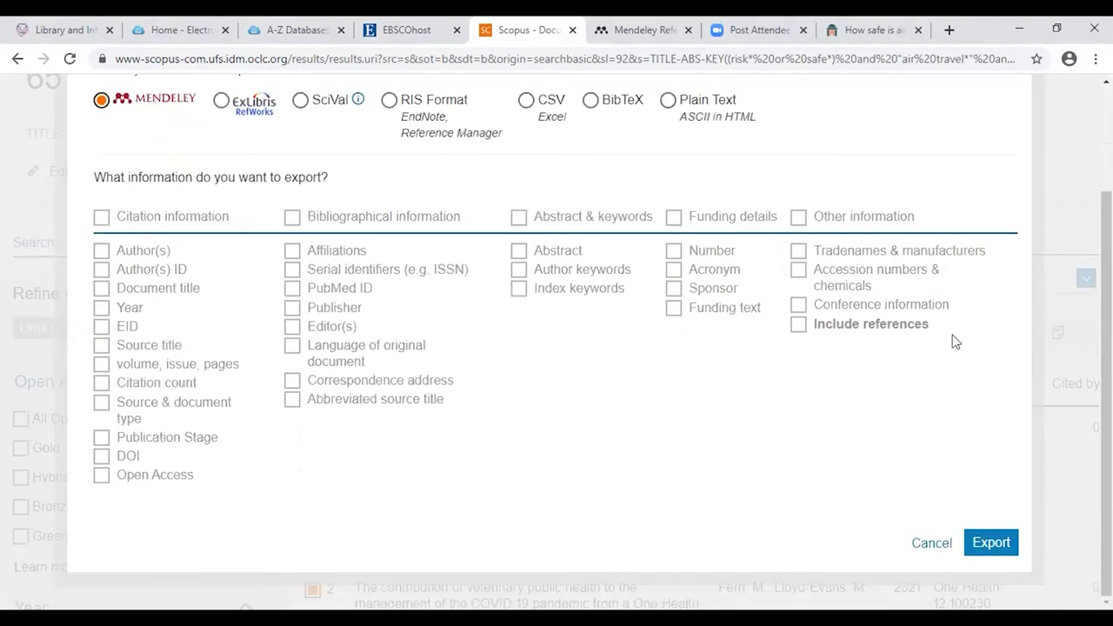
click(989, 543)
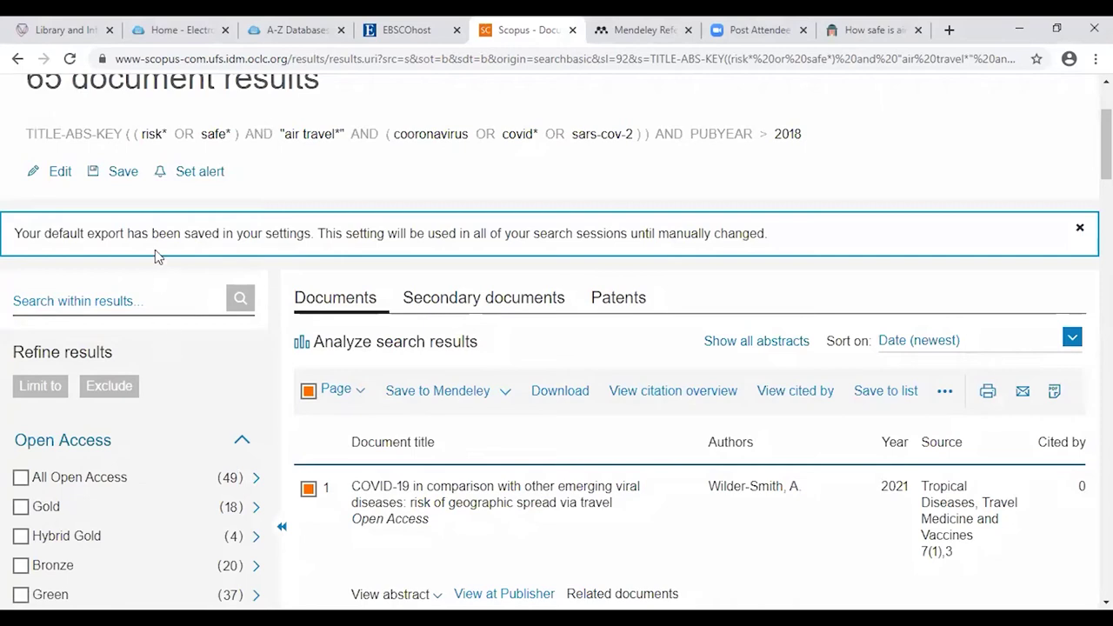
Switch to Mendeley Desktop, synchronize the library with Mendeley Web and dismiss the maintenance notice
drag(29, 397, 458, 400)
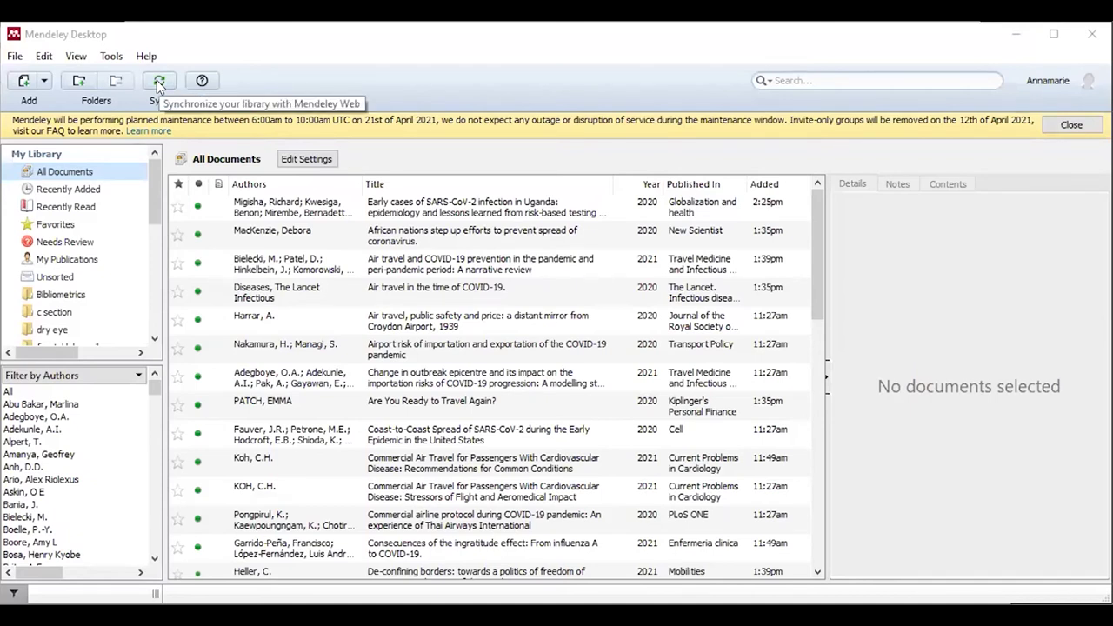
click(159, 81)
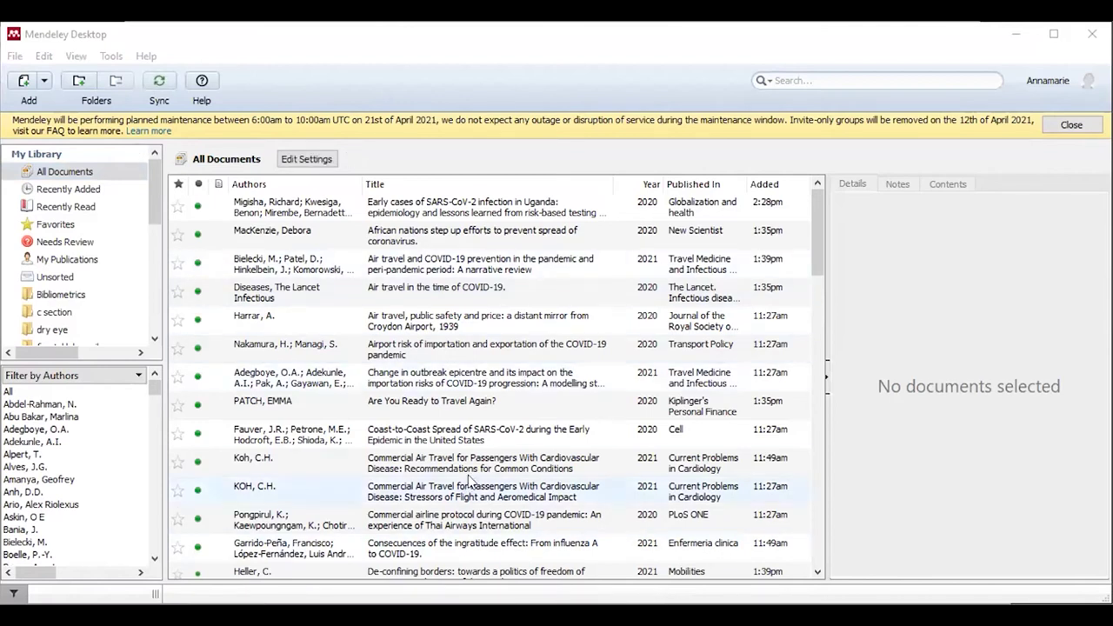
click(1068, 127)
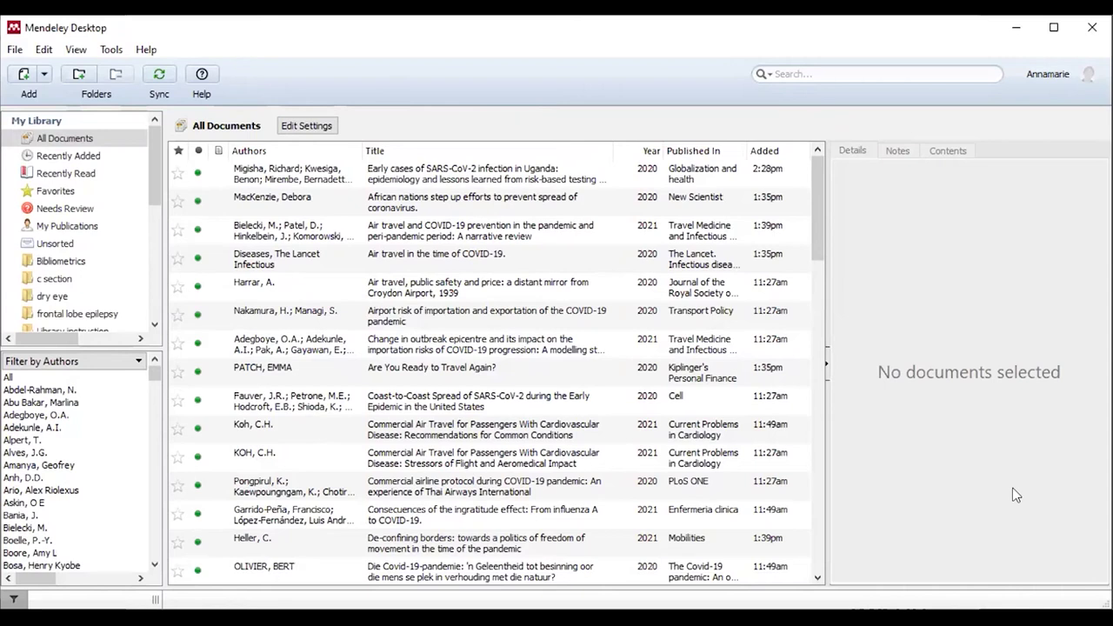
Start a manual library entry and set its document type to Web Page
click(44, 49)
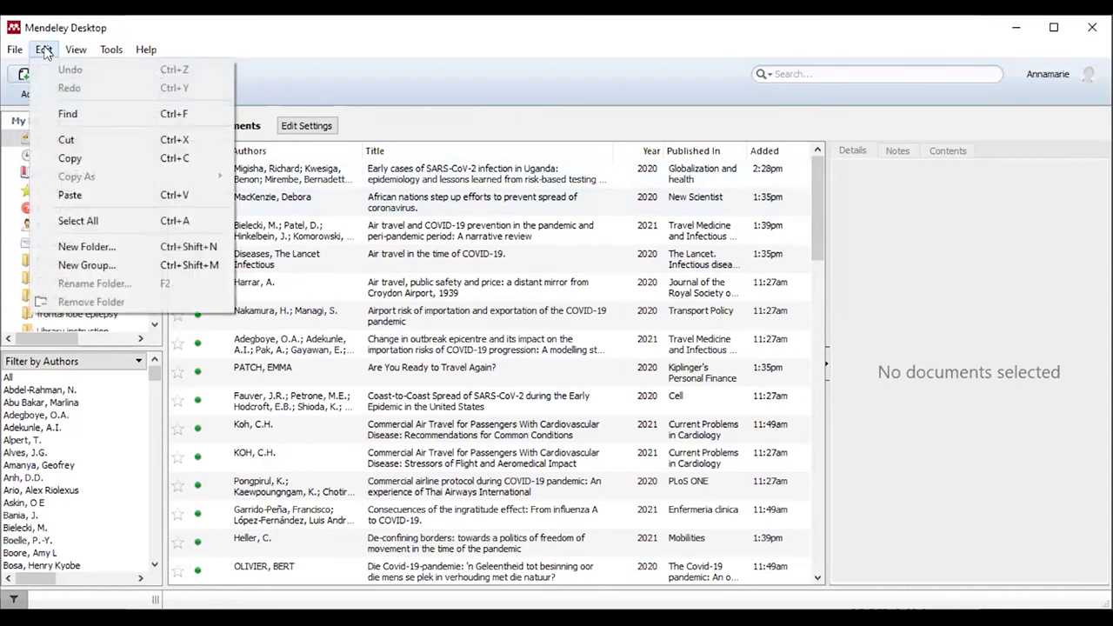
mouse_move(14, 49)
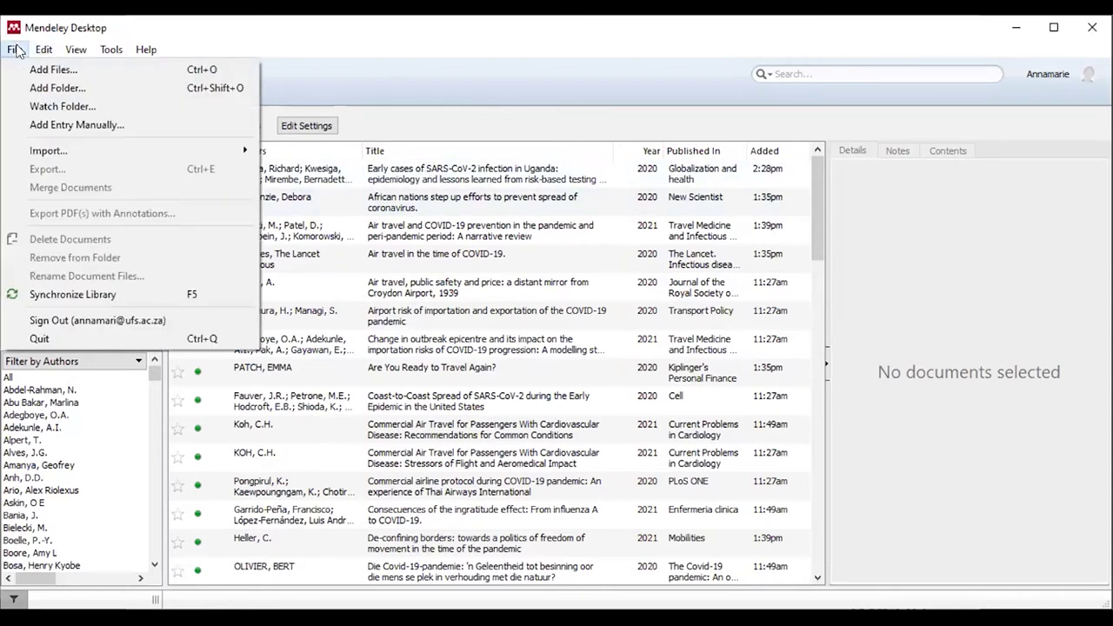
click(74, 124)
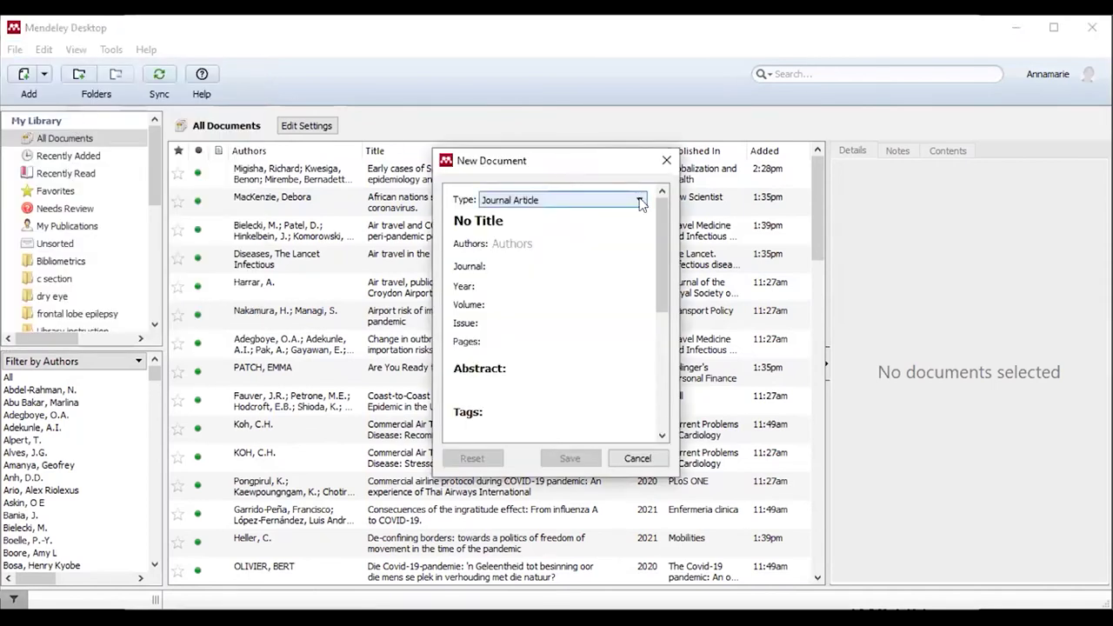
click(641, 202)
scroll(565, 261, down, 1)
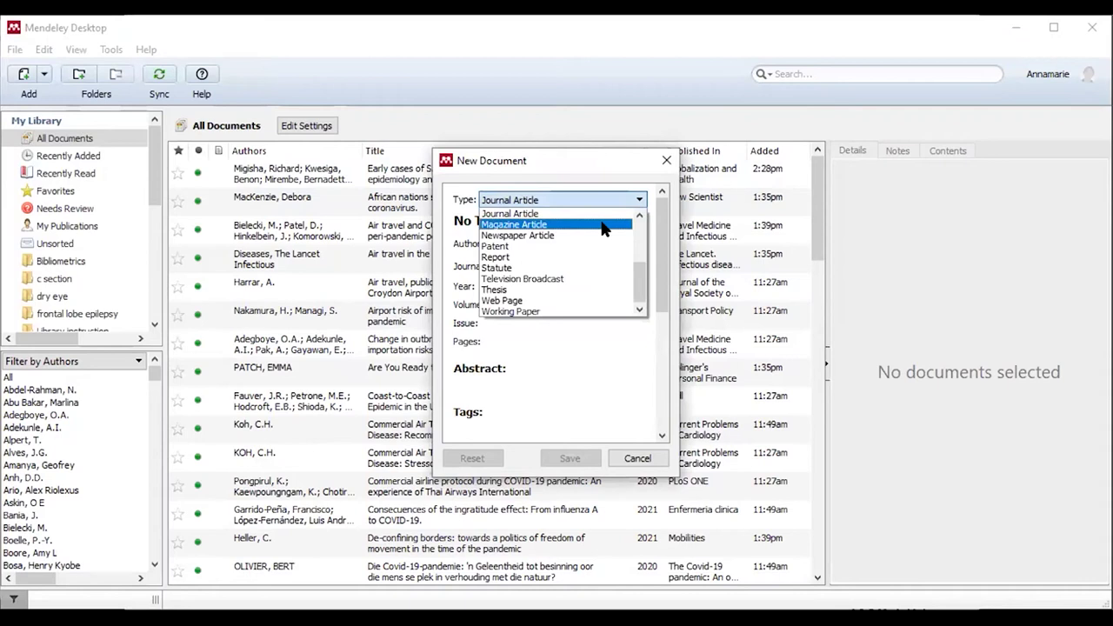
click(532, 301)
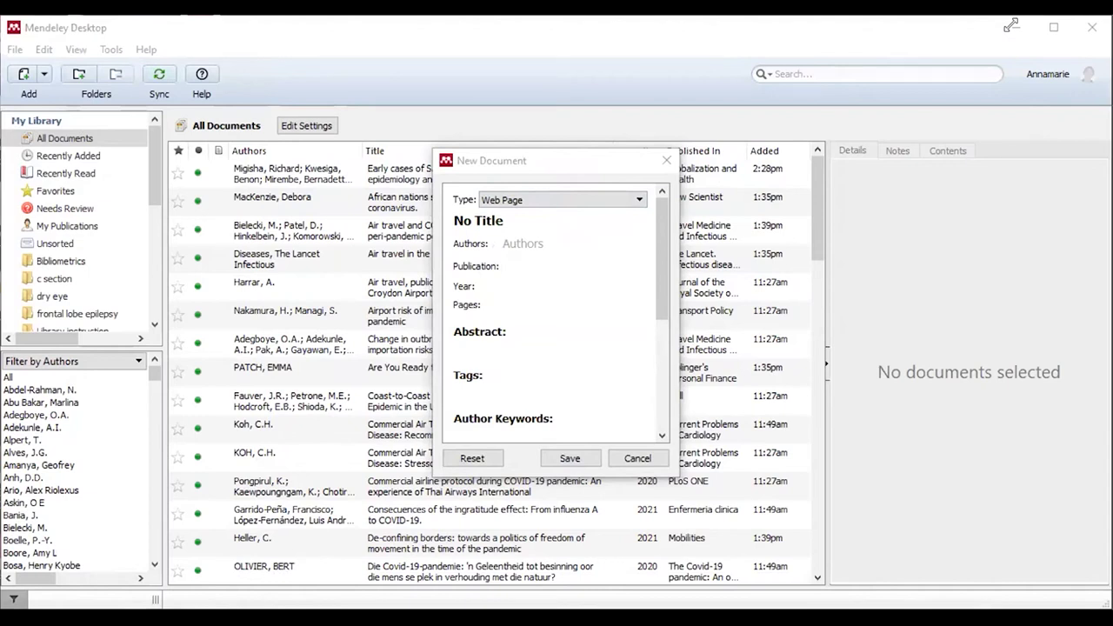
Fill in the web page entry with the title "How safe is air travel?", the author's name and the year 2020
click(485, 222)
text(How safe is air travel?)
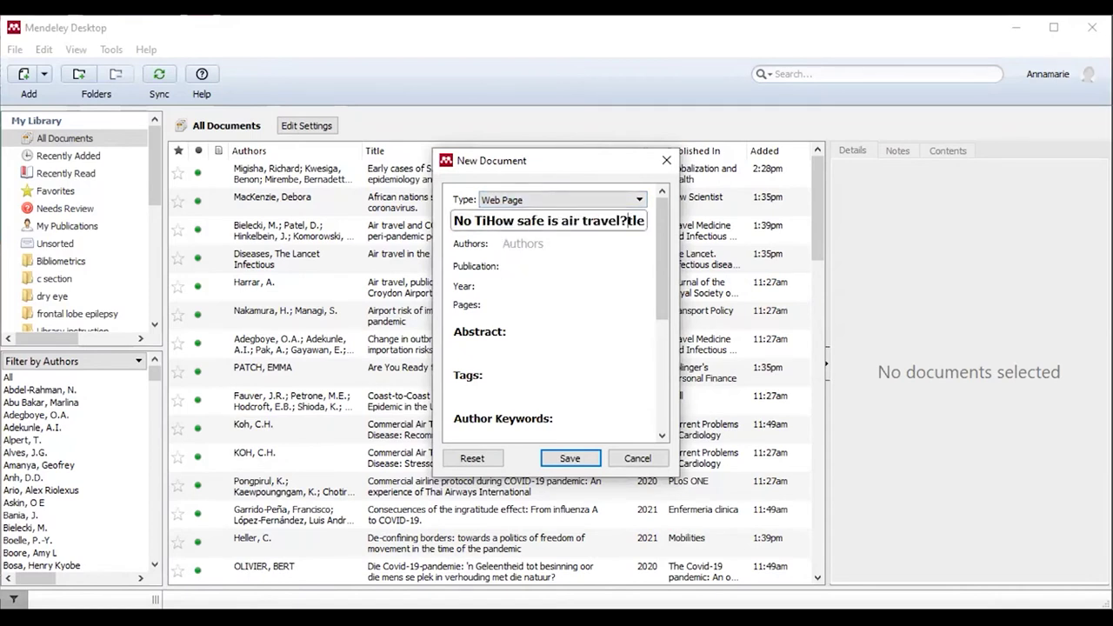
click(222, 339)
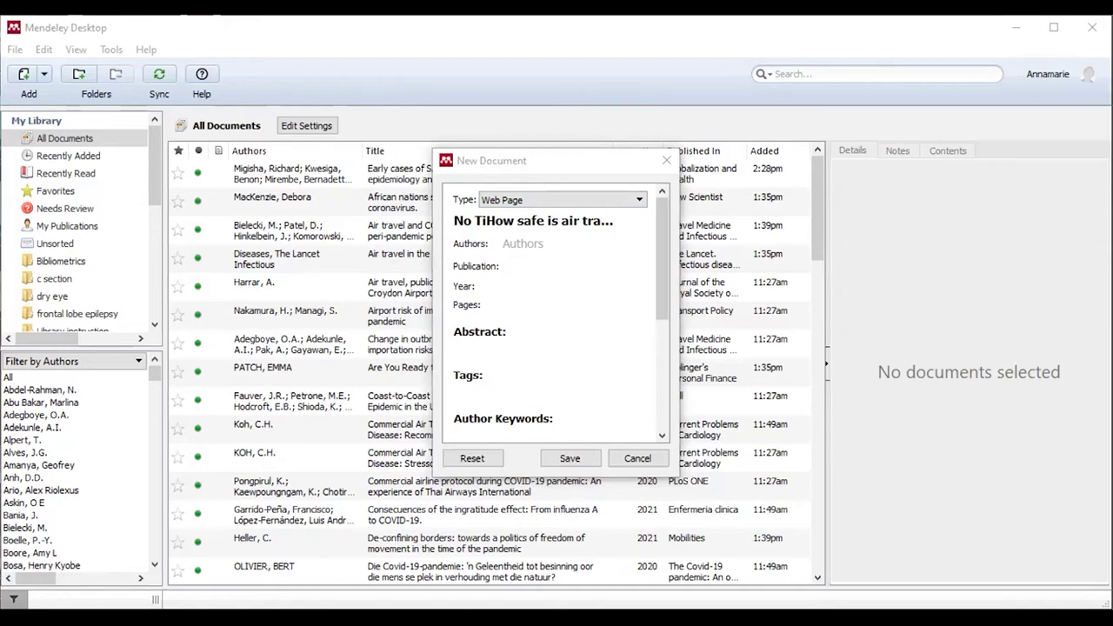
click(527, 245)
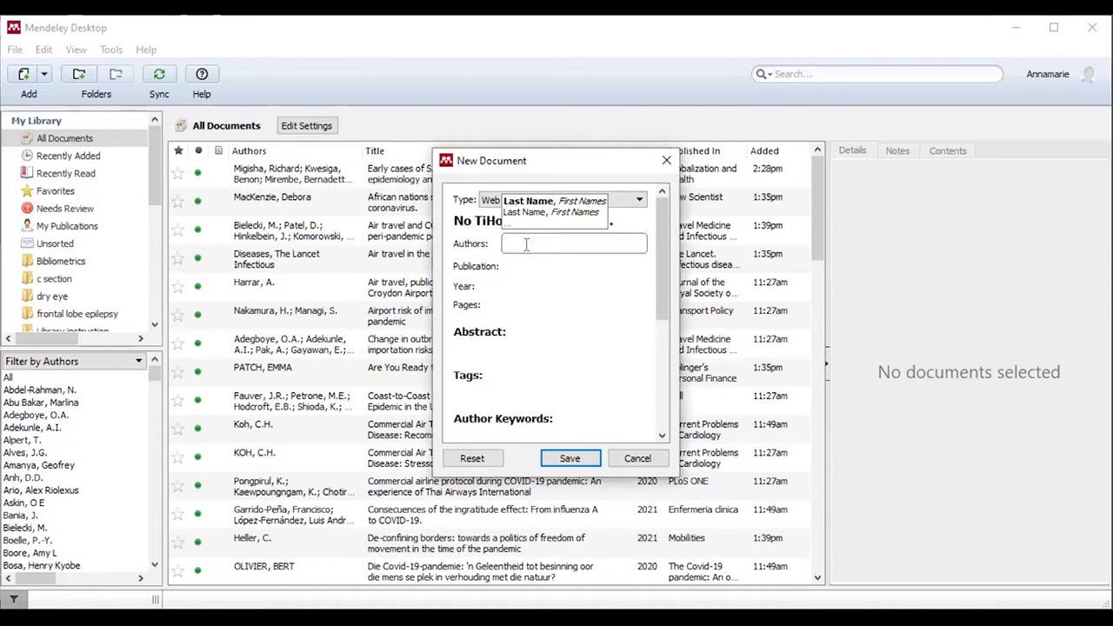
text(Schive, K)
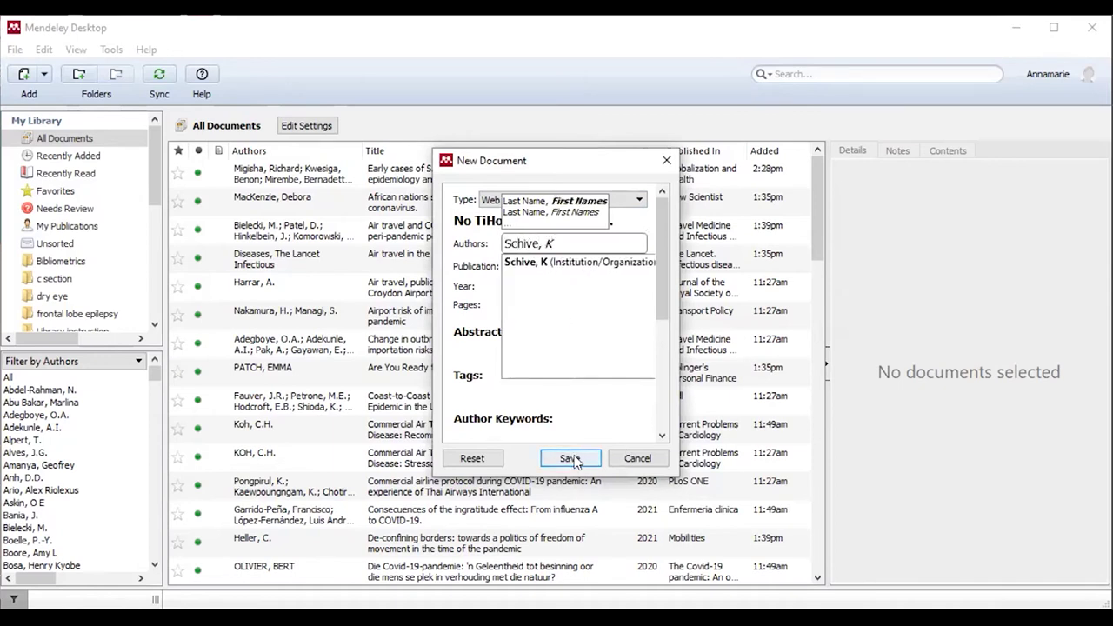
click(483, 272)
click(507, 285)
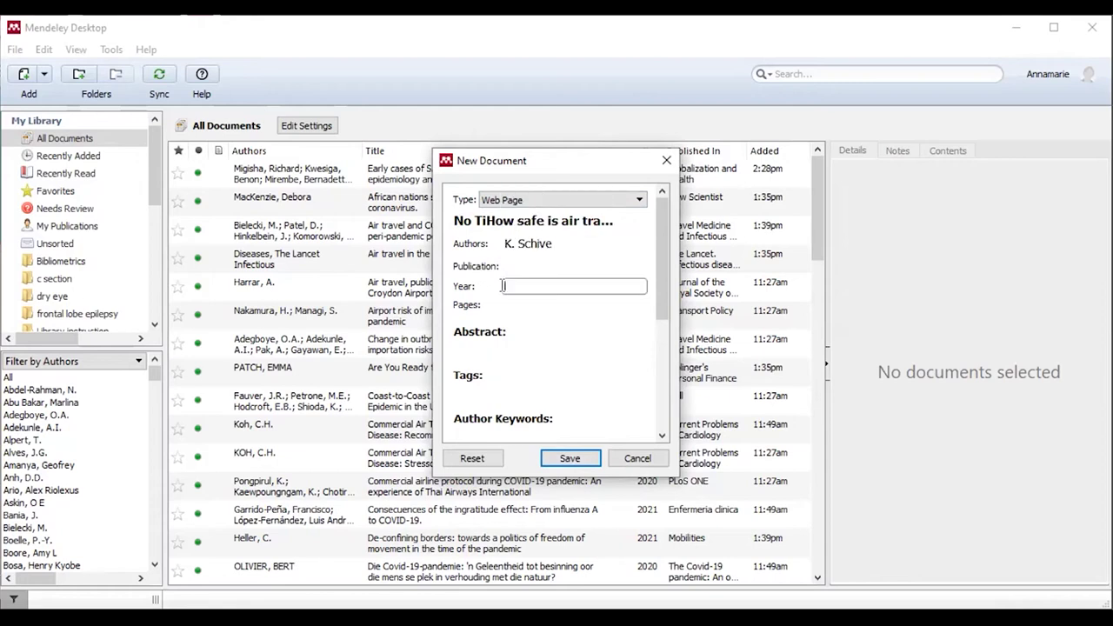
text(2020)
scroll(586, 290, down, 3)
click(567, 458)
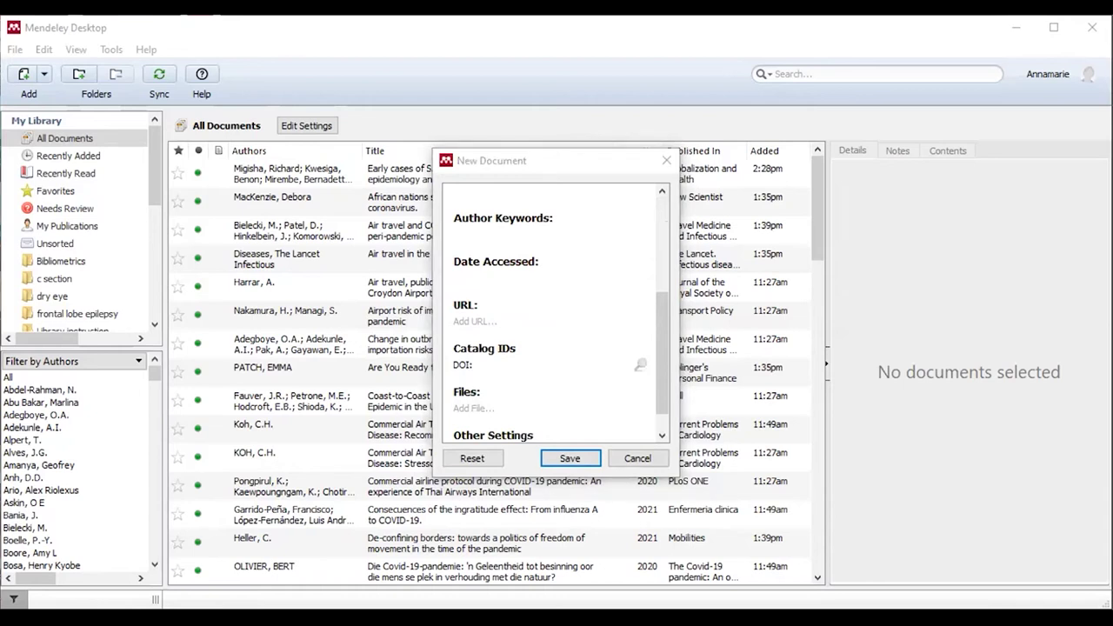
click(485, 317)
text(https://medical.mit.edu/covid-19-updates/2020/03/how-safe-air-travel)
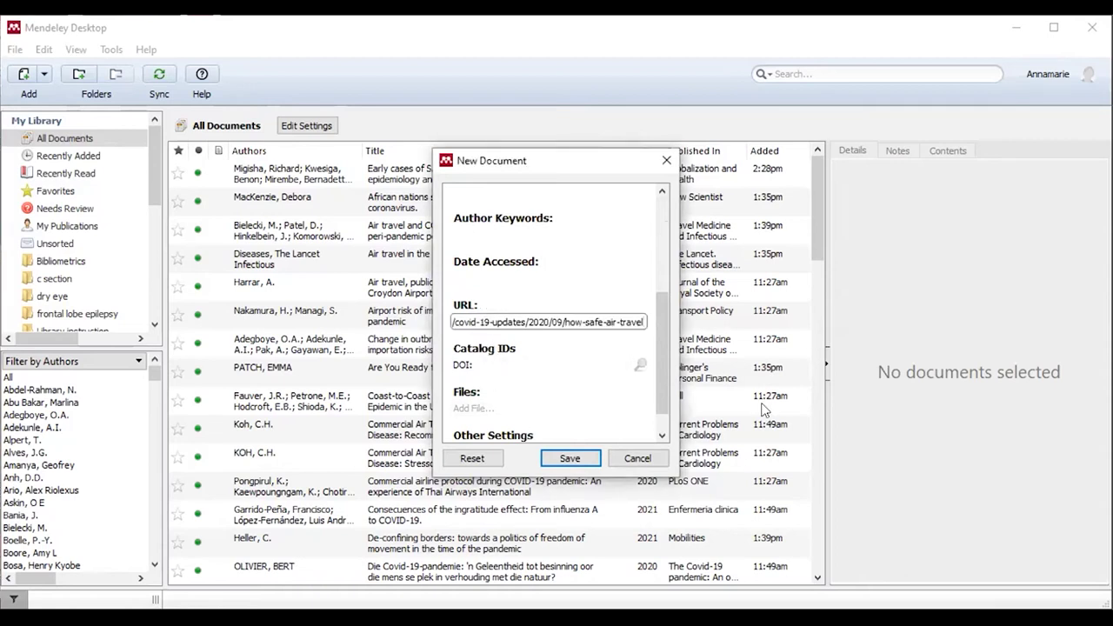
click(577, 455)
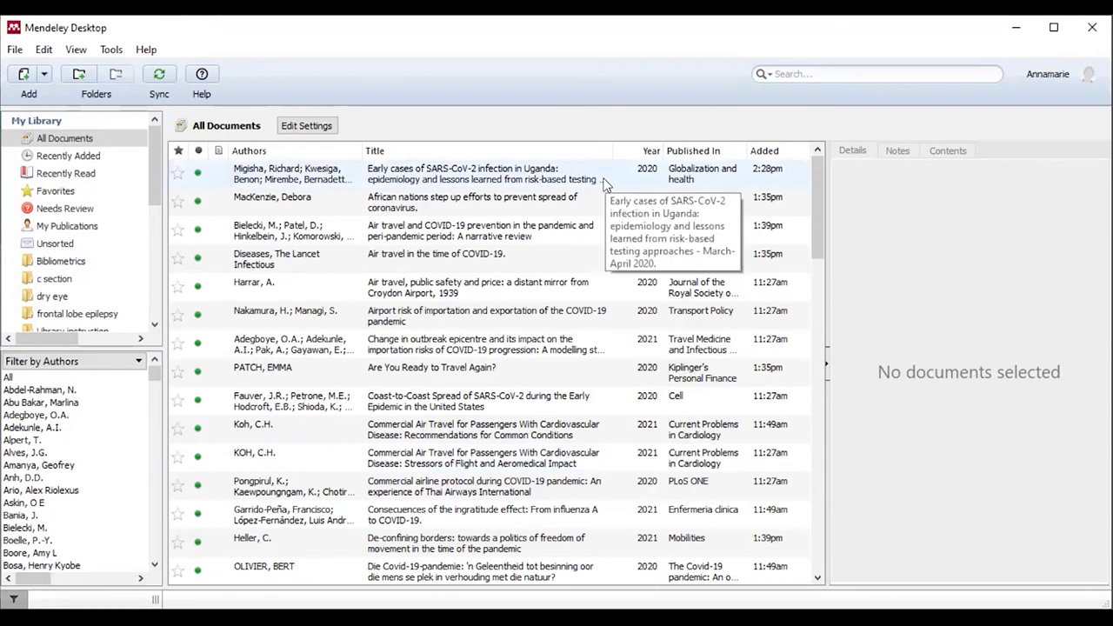
Check all documents for duplicates and merge the set titled "Change in outbreak epicentre and its impact on the importation risks of COVID-19 progression"
click(111, 50)
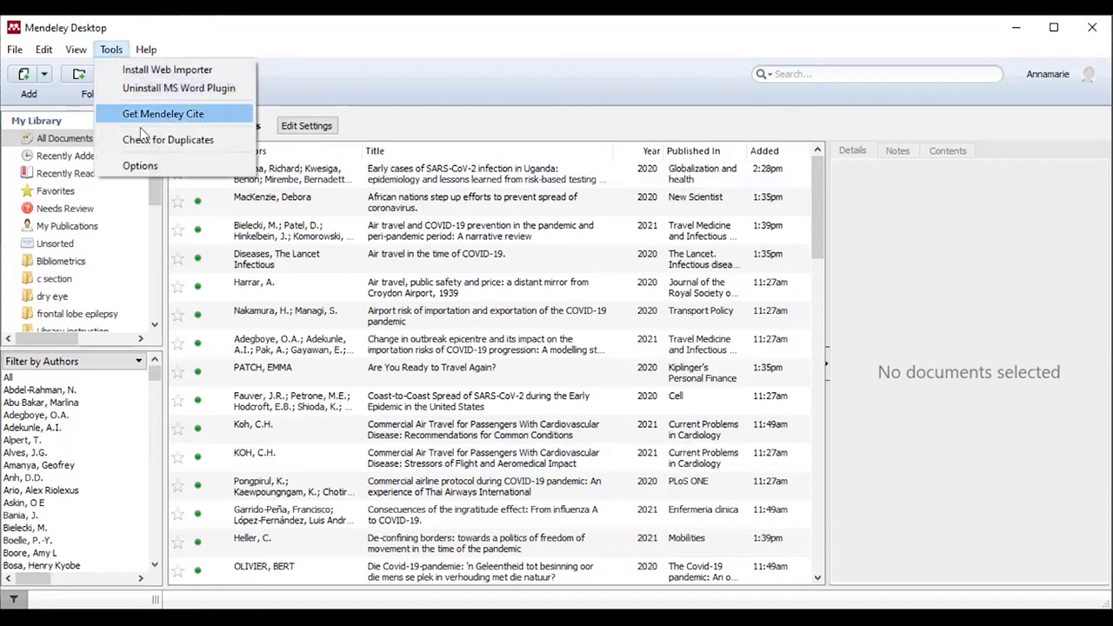
click(230, 140)
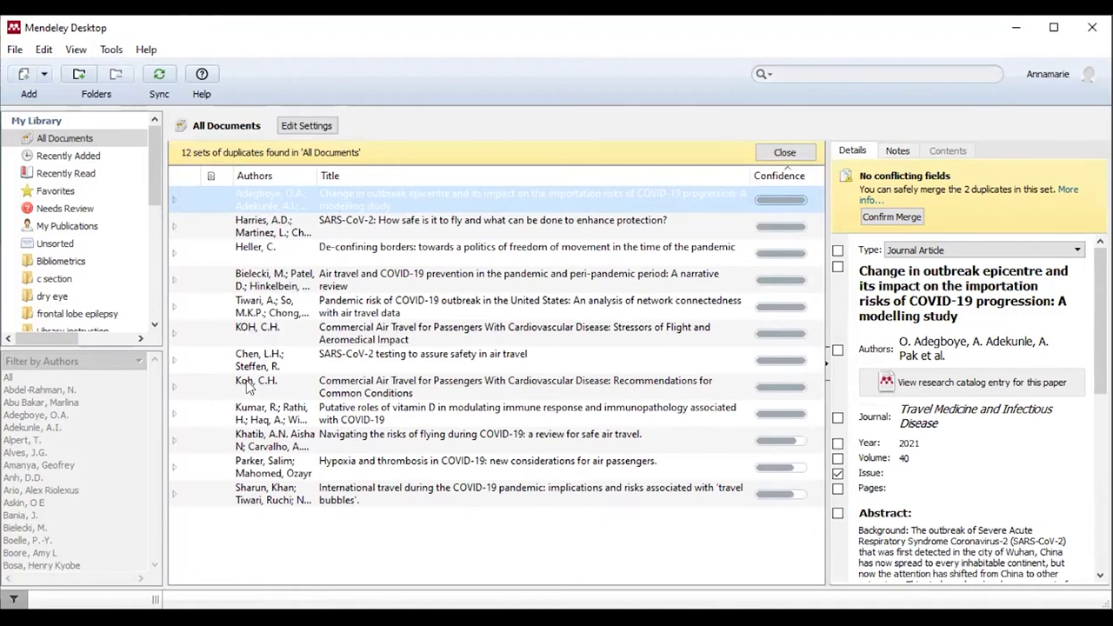
right_click(382, 200)
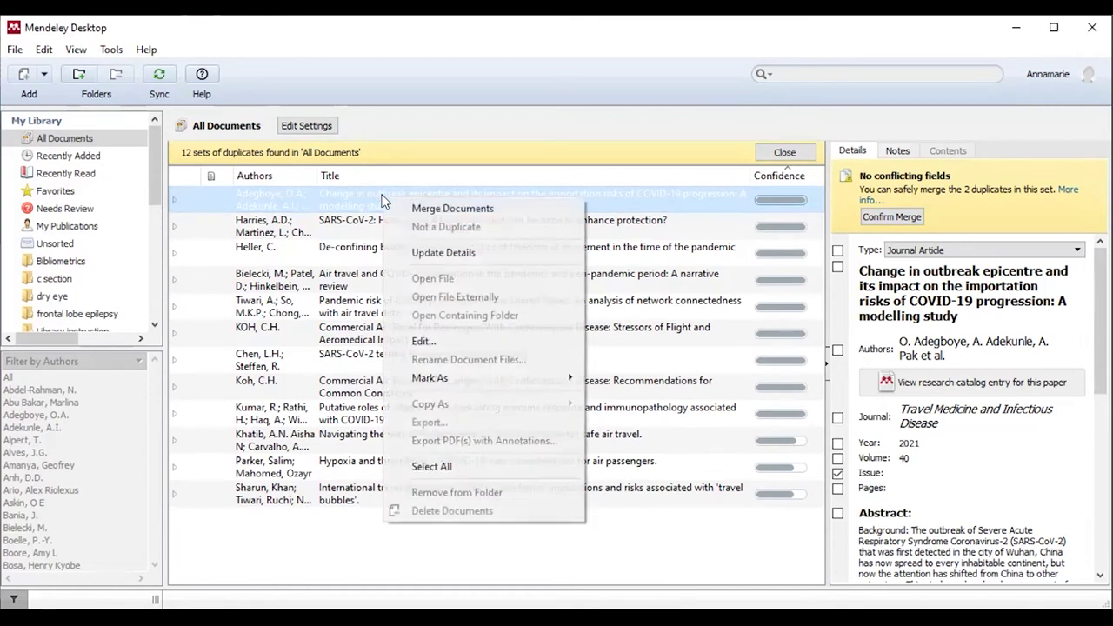
click(439, 208)
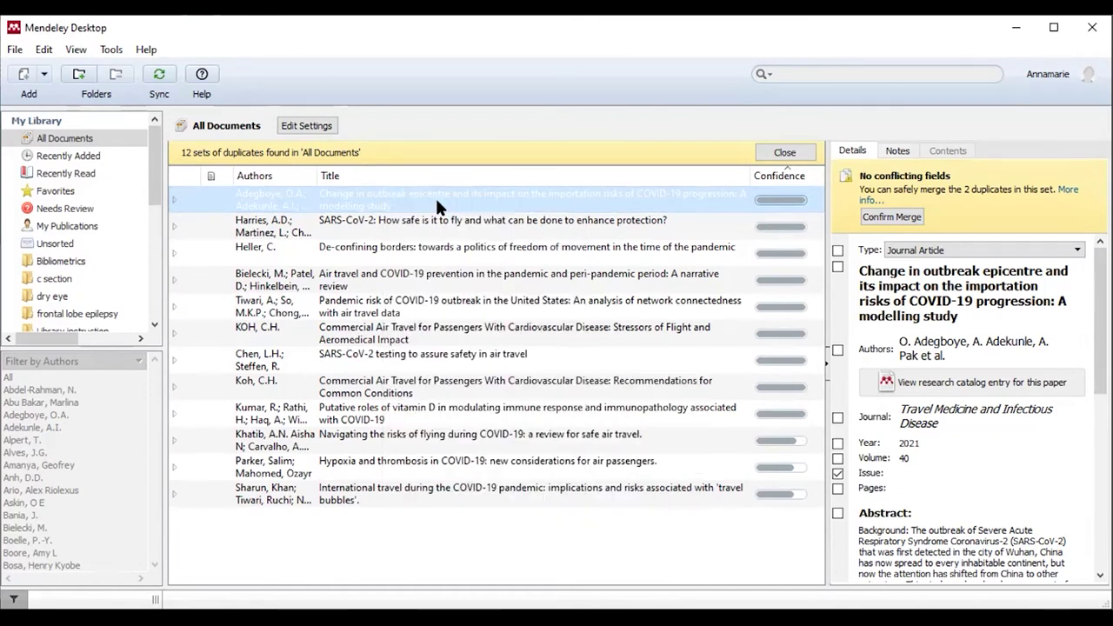
click(353, 466)
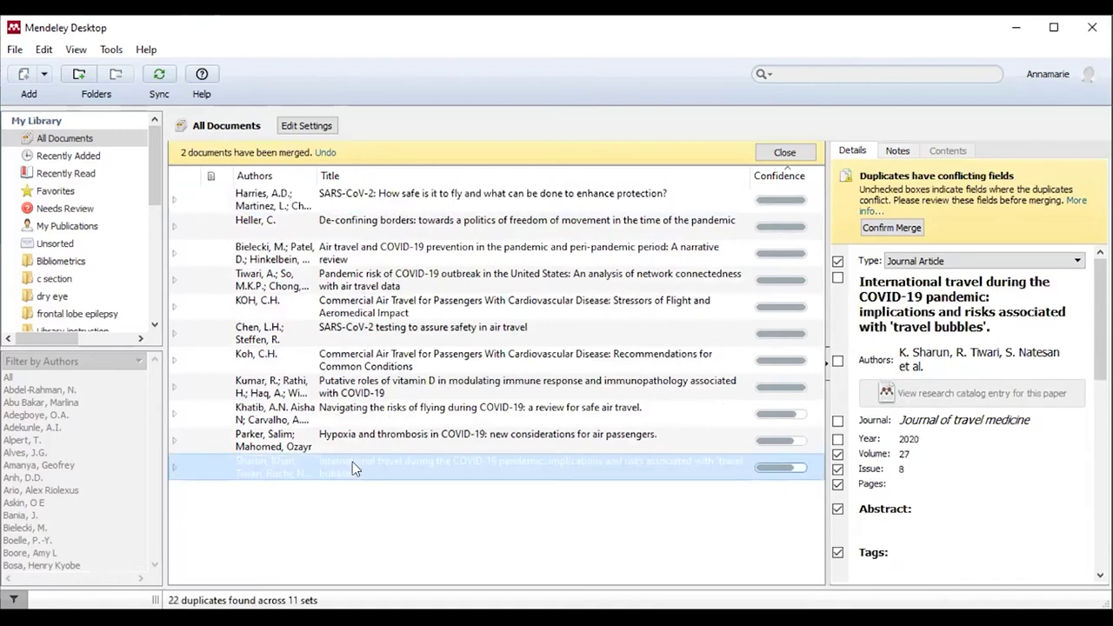
right_click(253, 441)
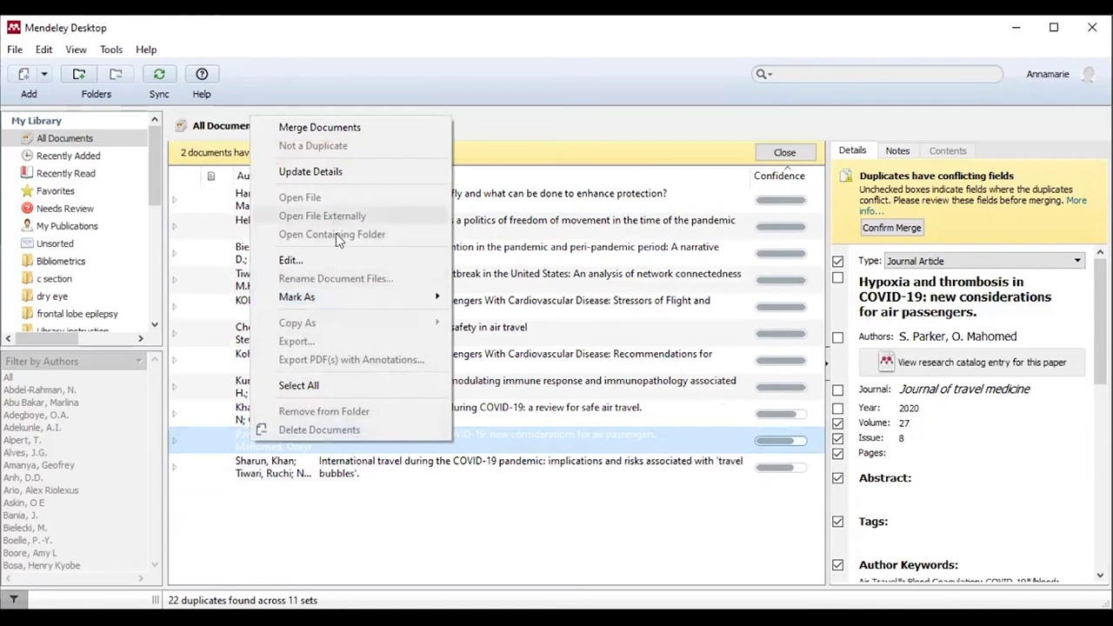
click(491, 410)
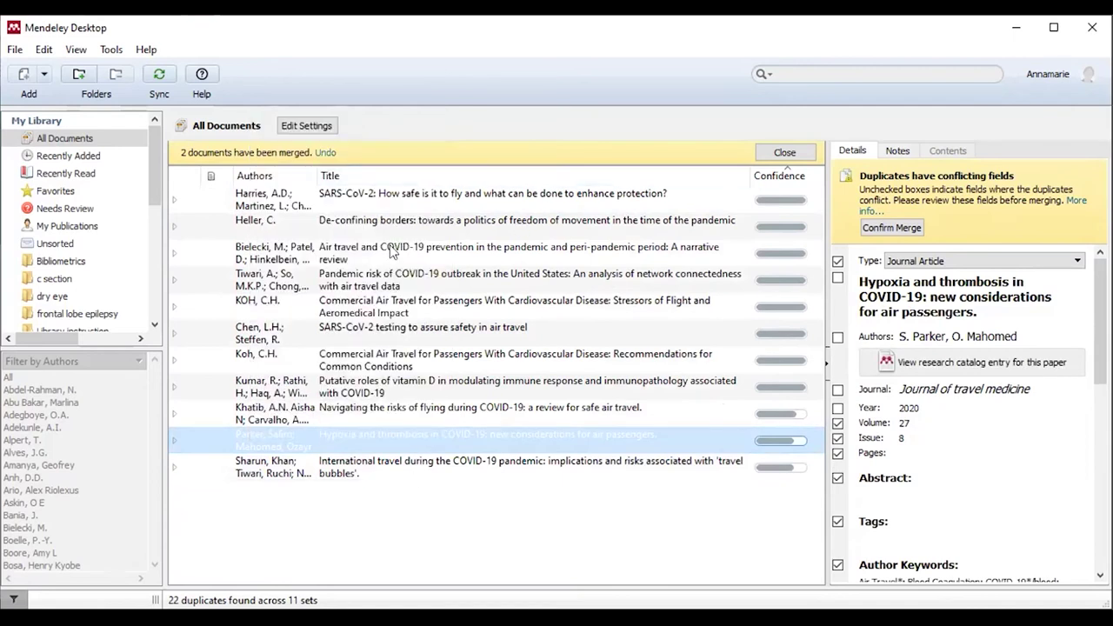
click(346, 302)
right_click(346, 307)
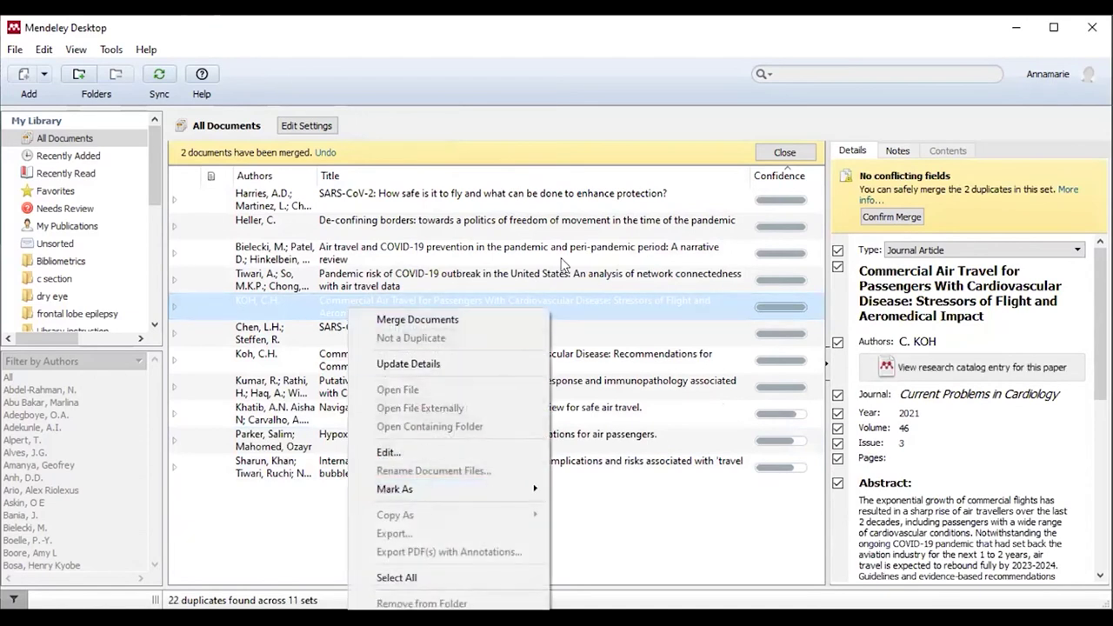
click(561, 261)
Merge the duplicate sets "Pandemic risk of COVID-19 outbreak in the United States" and "Putative roles of vitamin D in modulating immune response"
click(378, 287)
right_click(381, 287)
click(439, 299)
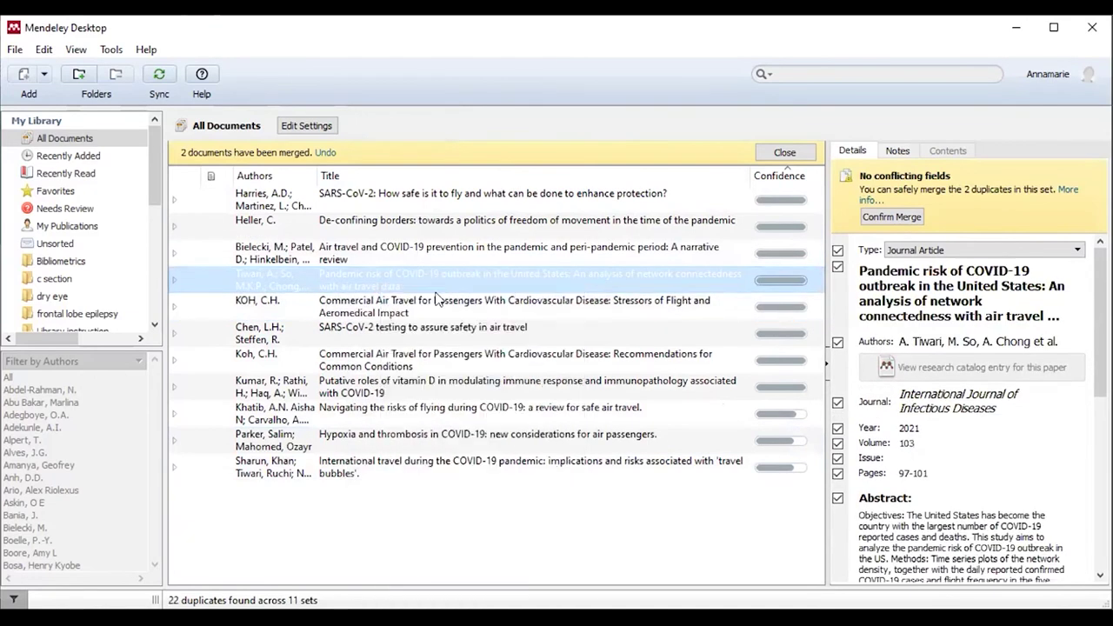
right_click(356, 360)
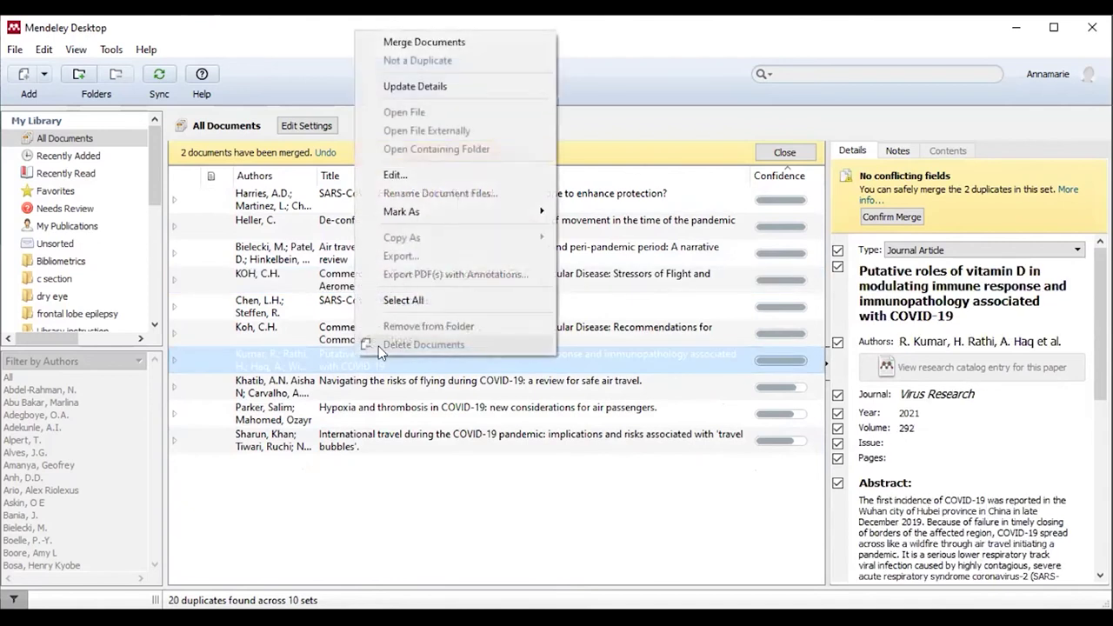
click(422, 47)
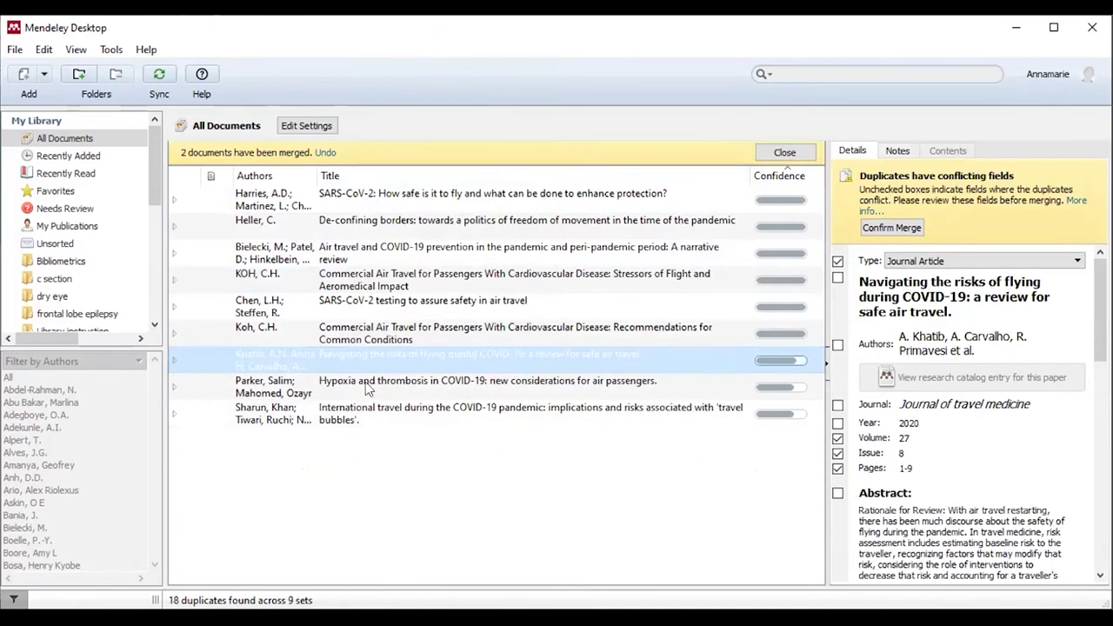
Merge the duplicate sets "Hypoxia and thrombosis in COVID-19", "SARS-CoV-2: How safe is it to fly" and "Air travel and COVID-19 prevention"
right_click(367, 389)
click(431, 71)
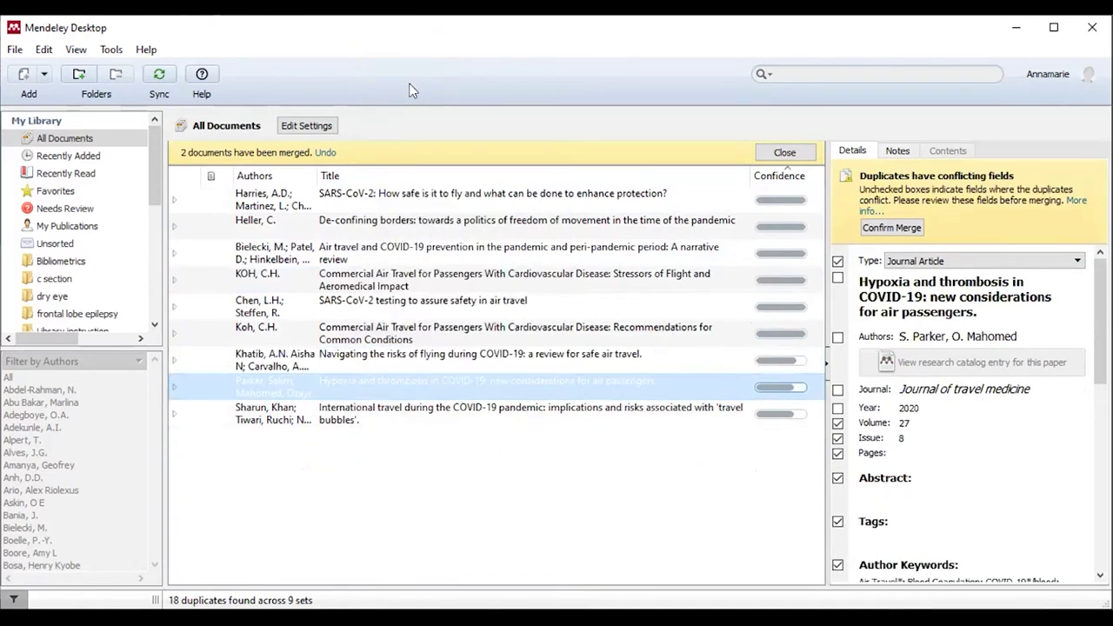
right_click(386, 200)
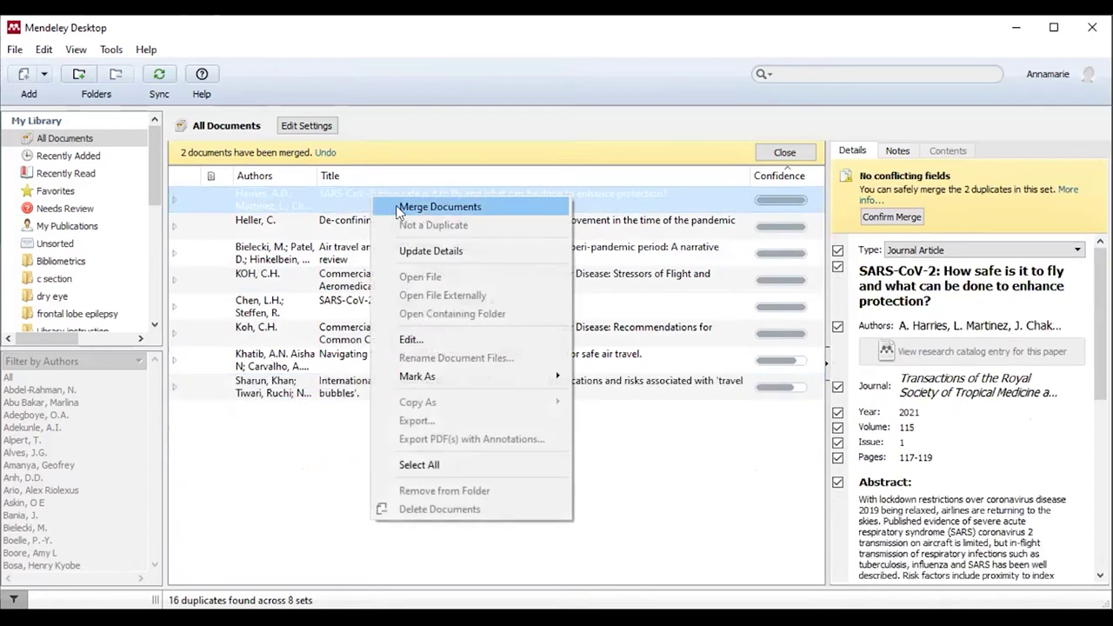
click(426, 207)
right_click(383, 224)
click(417, 233)
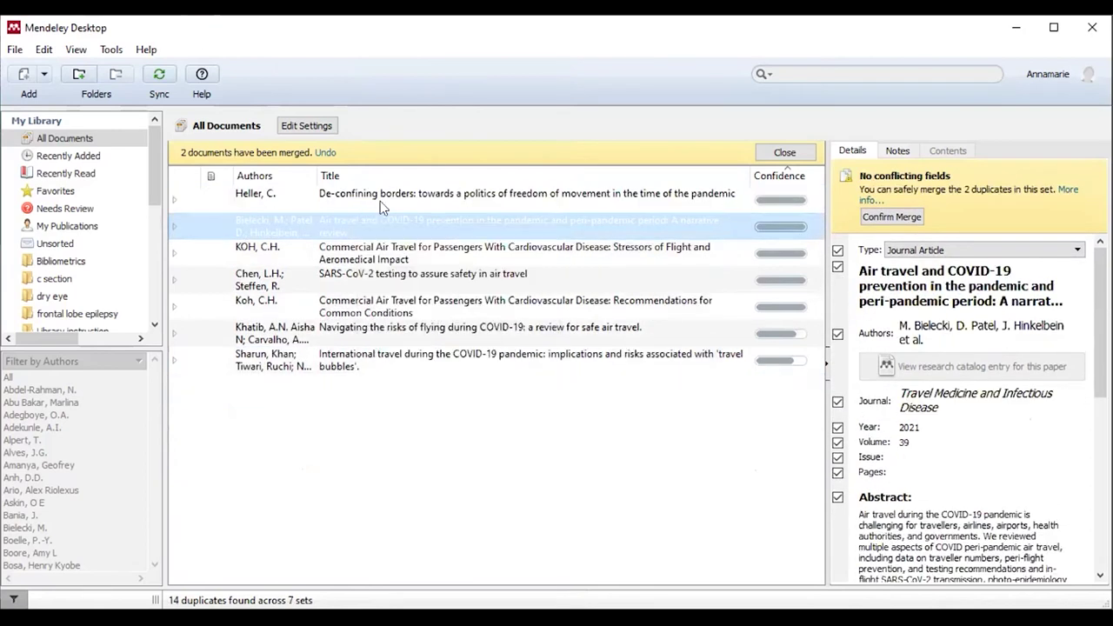
Merge the duplicate sets on de-confining borders, on commercial air travel and stressors of flight, and on SARS-CoV-2 testing for air travel
right_click(379, 197)
click(391, 204)
right_click(379, 198)
click(423, 206)
right_click(424, 207)
click(448, 217)
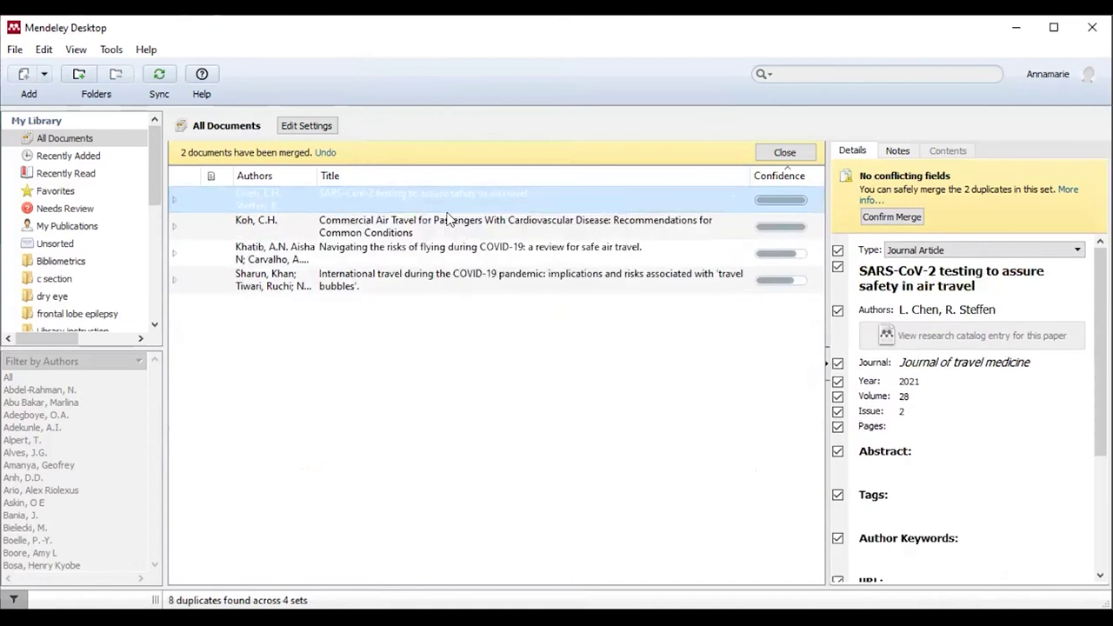
Merge the duplicate sets on commercial air travel with common conditions, on navigating the risks of flying, and on international travel bubbles
right_click(391, 198)
click(408, 211)
right_click(380, 197)
click(382, 214)
right_click(390, 208)
click(426, 221)
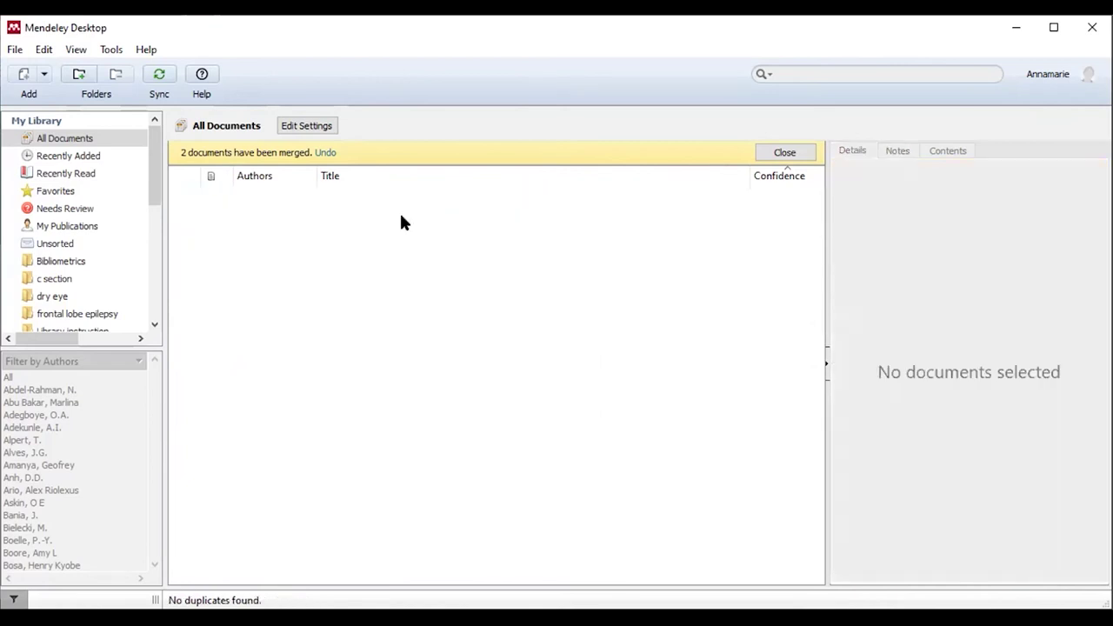
Review the recently added references and examine the details of the article on early SARS-CoV-2 cases in Uganda
click(83, 162)
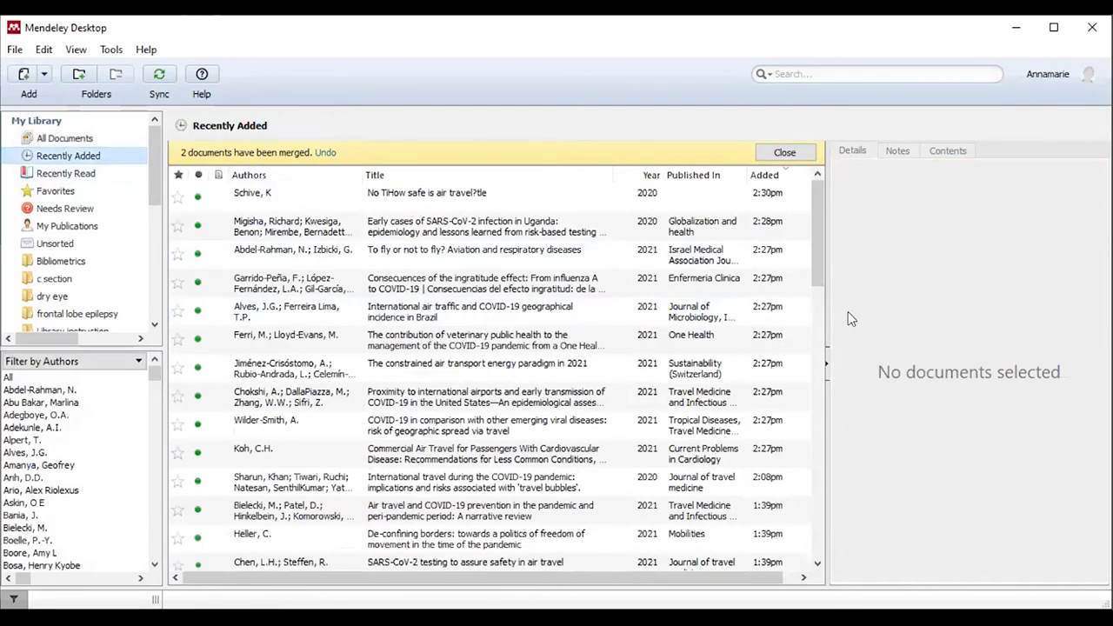
click(312, 228)
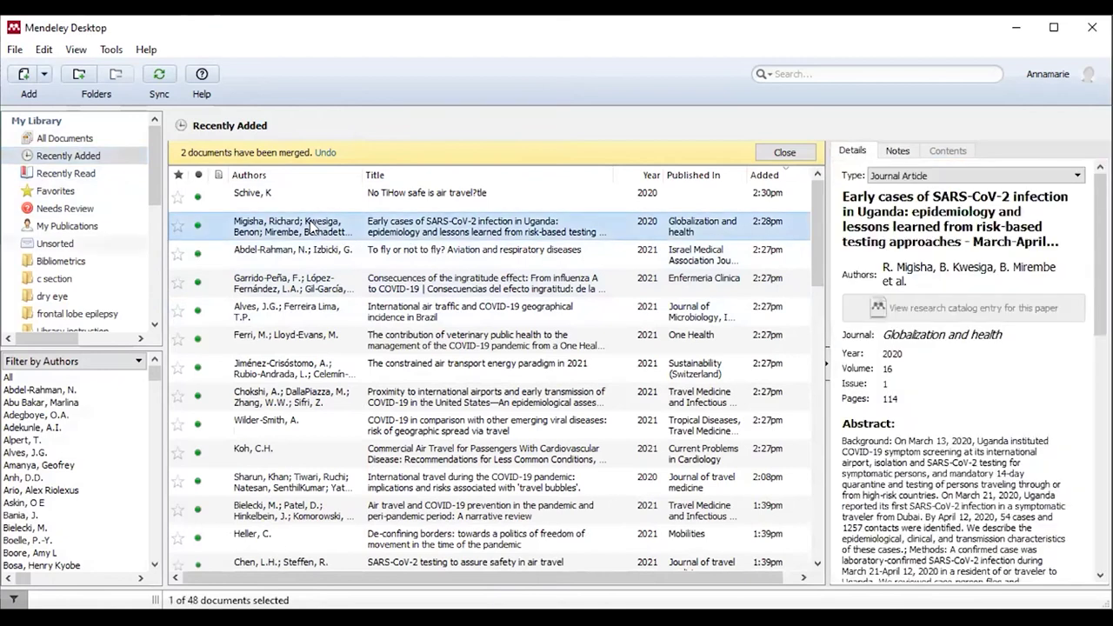
scroll(957, 391, down, 5)
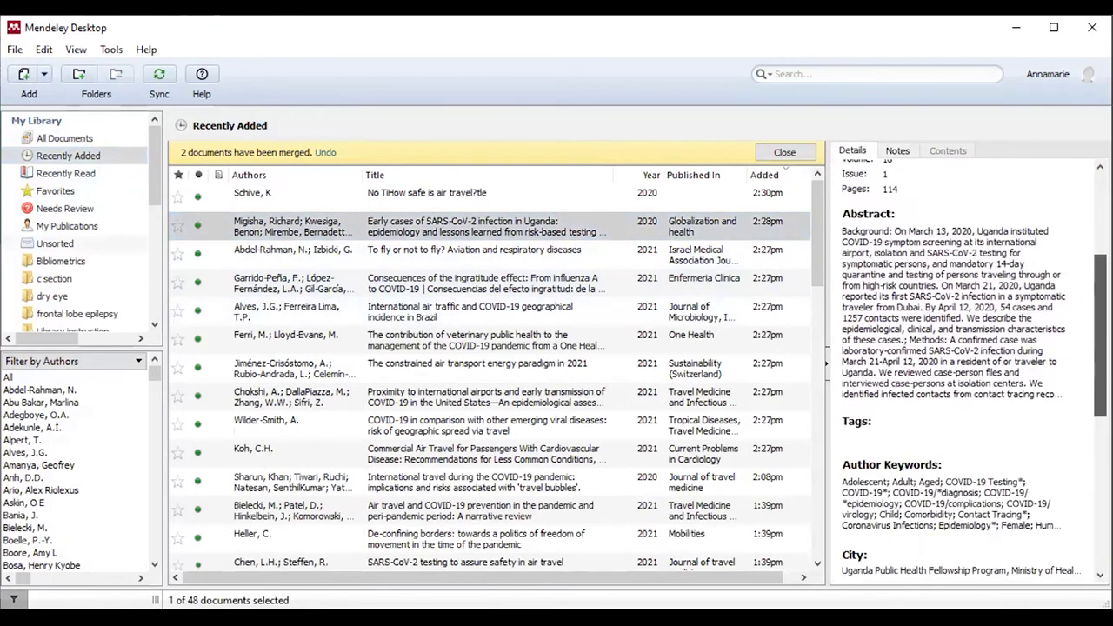
scroll(965, 365, up, 3)
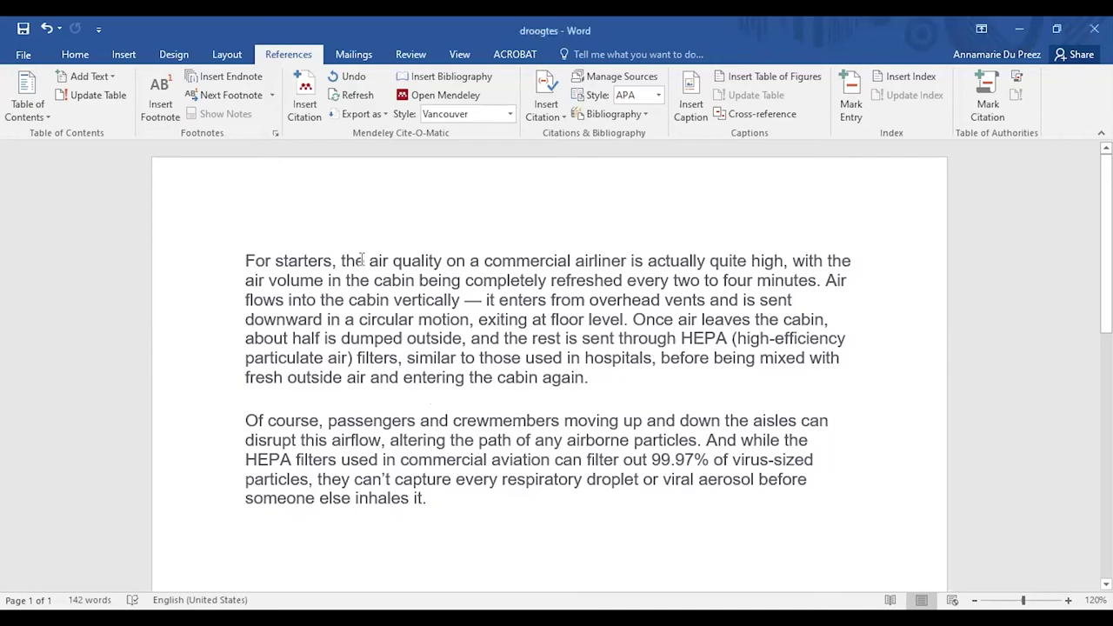
In Word, cite the "Hypoxia and thrombosis in COVID-19" article after "air quality" and the "How safe is it to fly" article after "completely", in Vancouver style
click(448, 260)
click(306, 94)
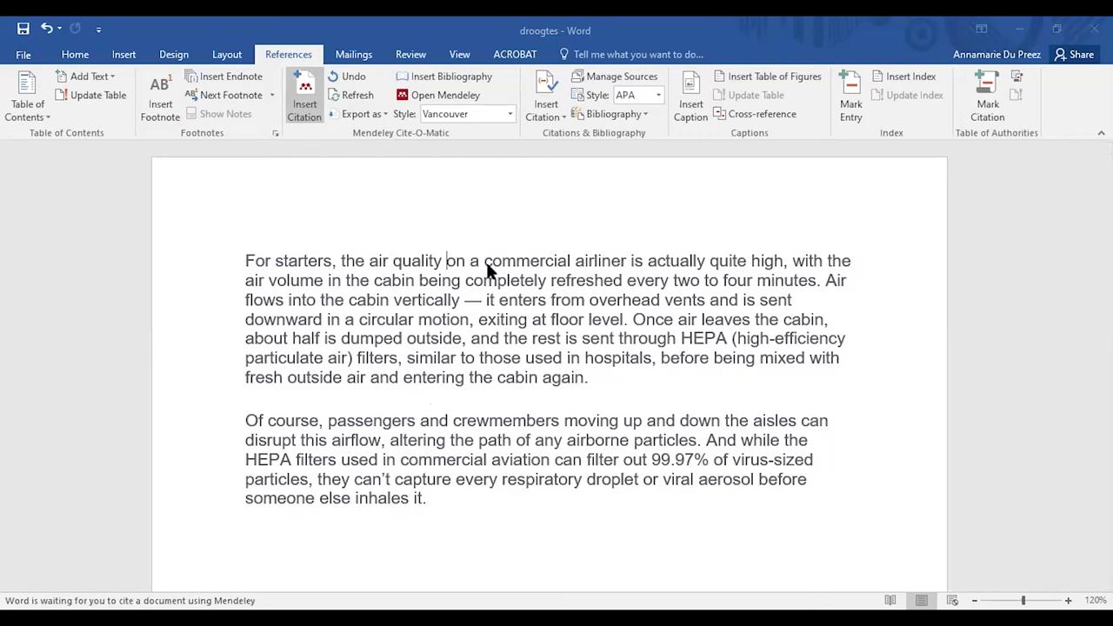
click(511, 114)
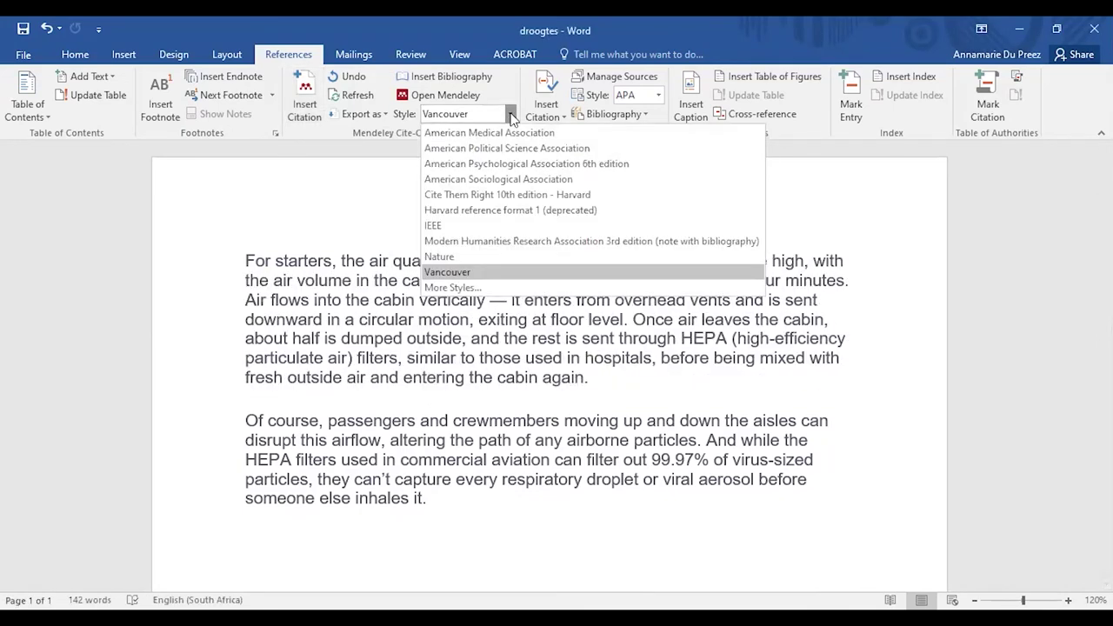
click(446, 272)
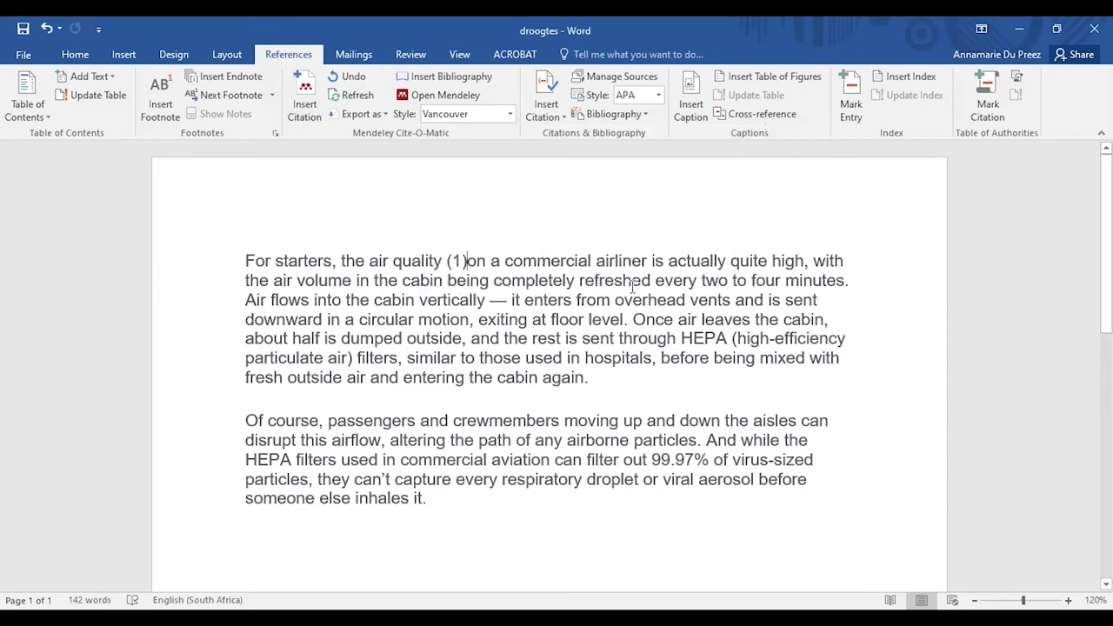
click(577, 278)
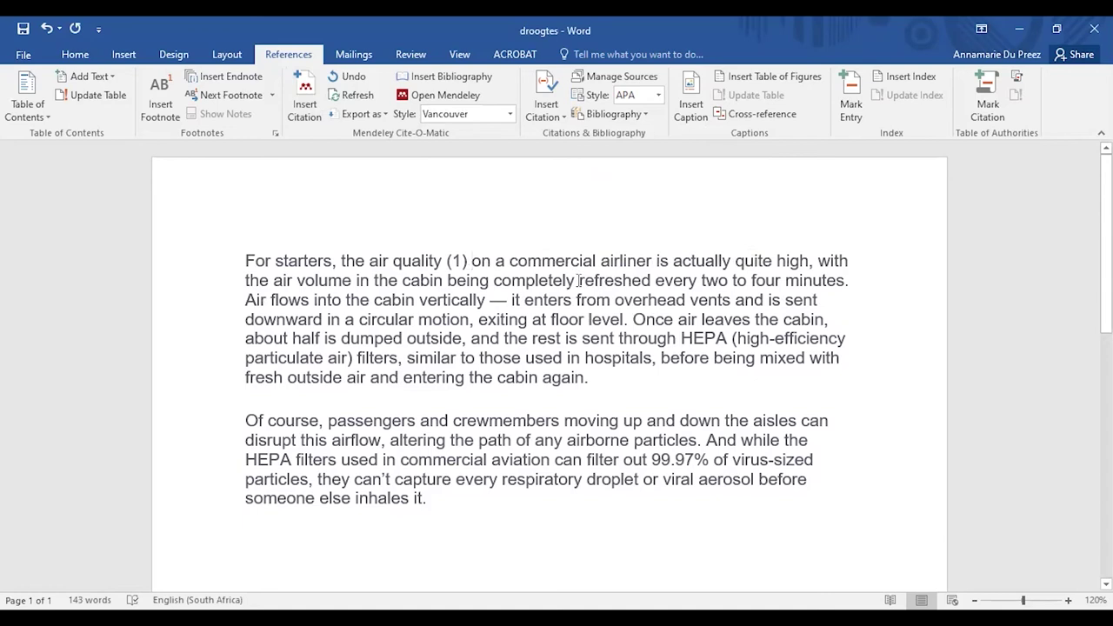
click(304, 82)
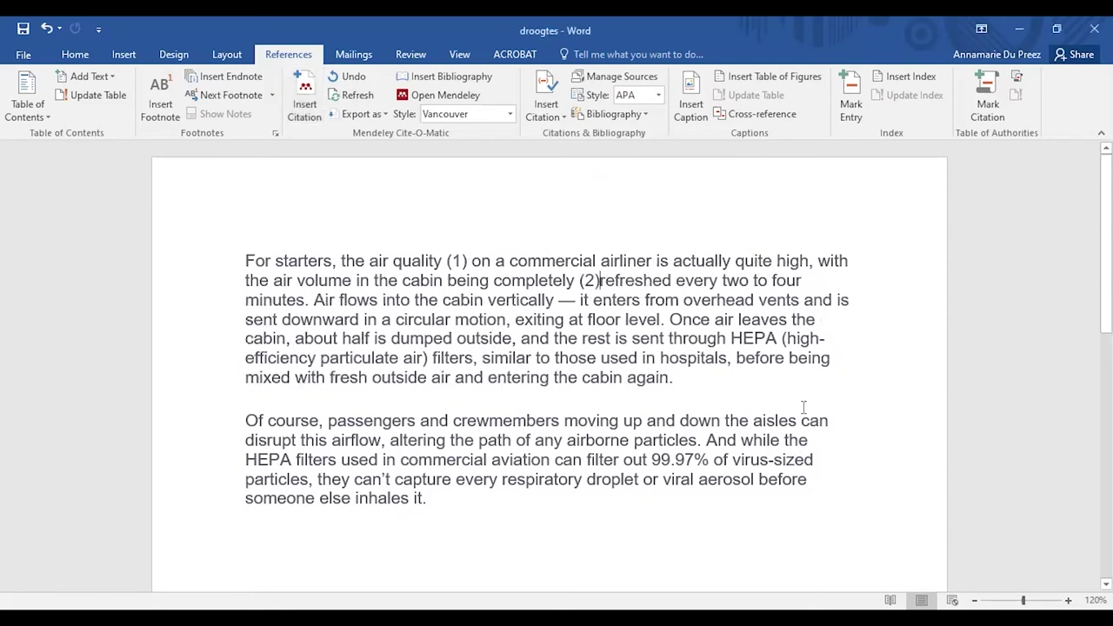
Insert the Mendeley bibliography in Vancouver style below the last paragraph and delete it again
click(441, 501)
key(Return)
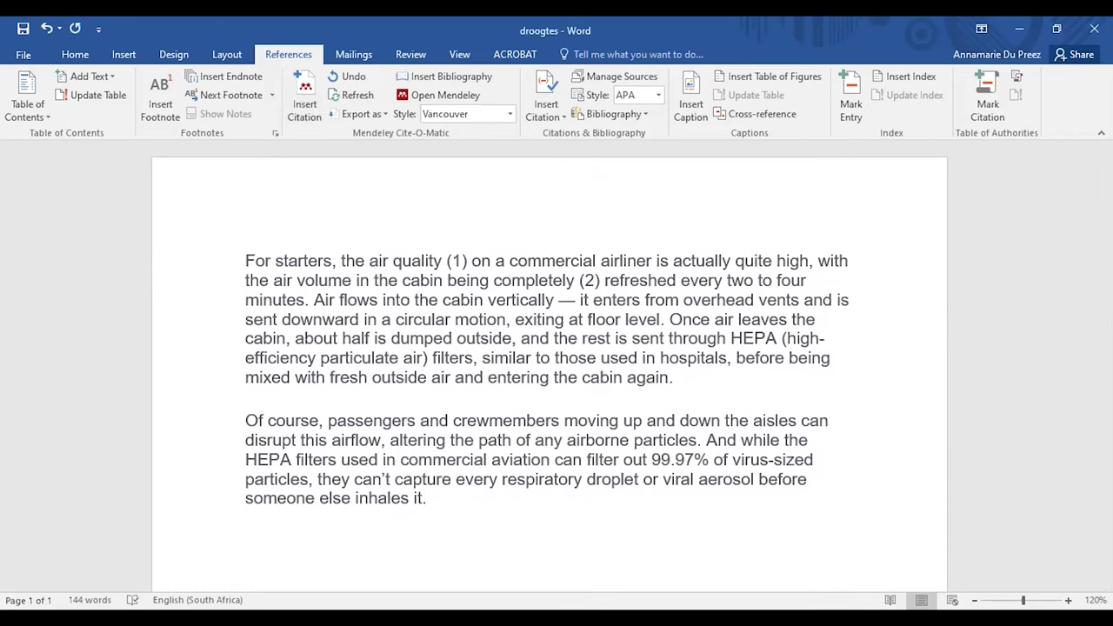
click(445, 78)
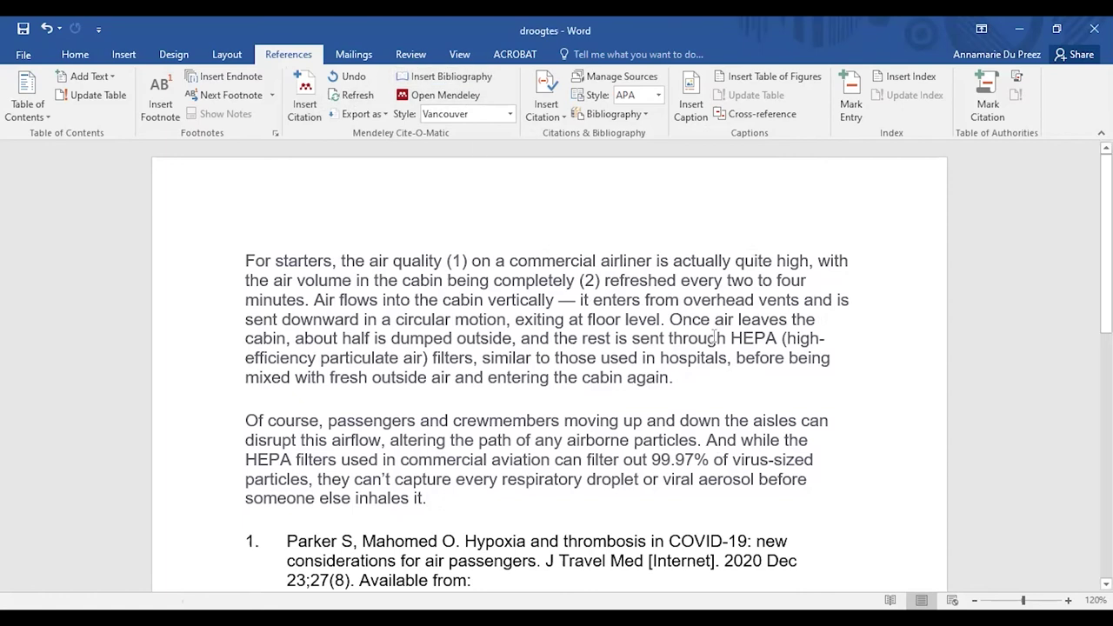
scroll(726, 330, down, 1)
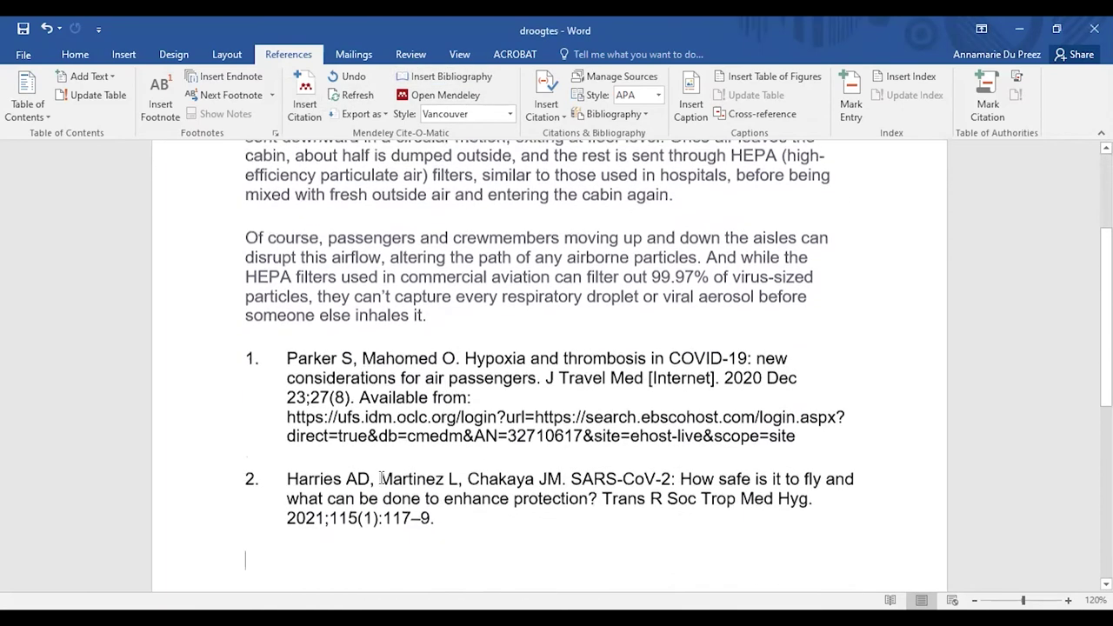
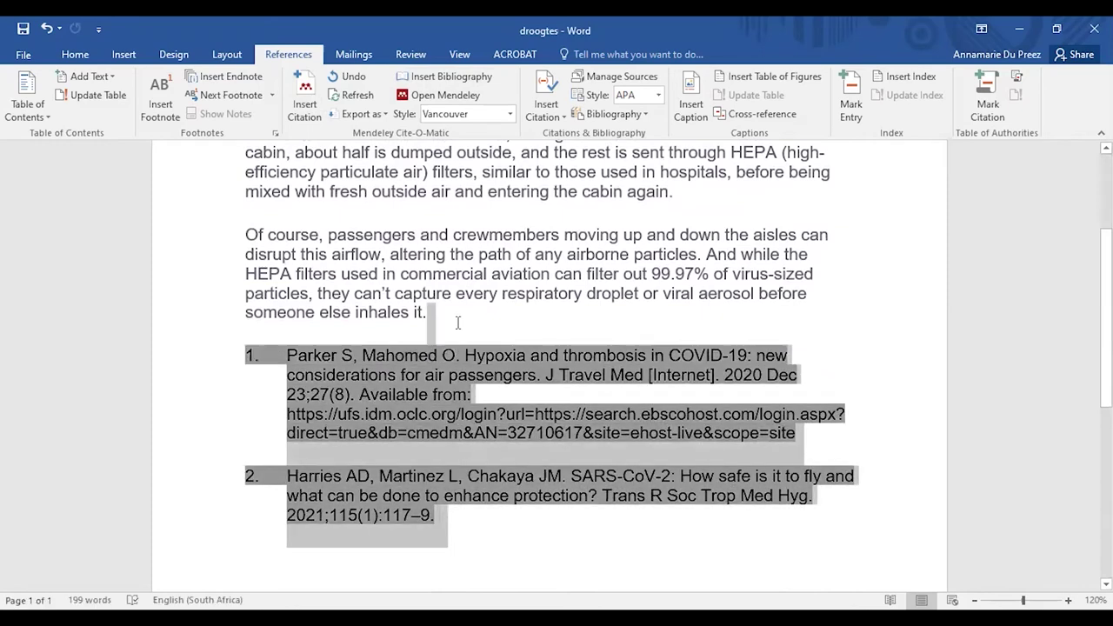
key(Delete)
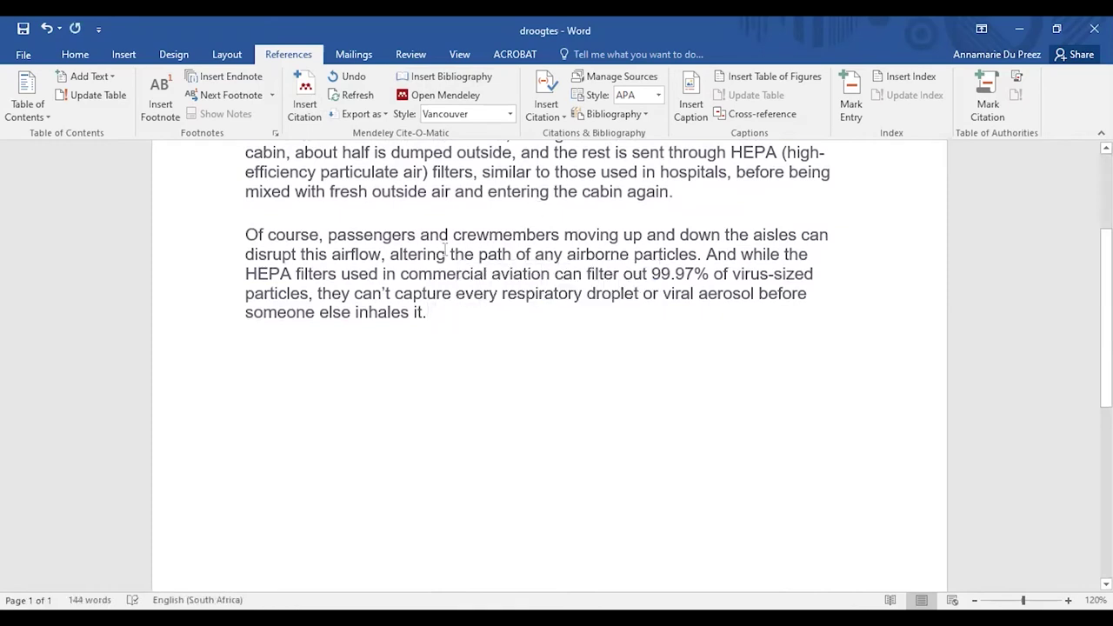
Change the citation style of the whole document to Harvard reference format 1 (deprecated) and insert the bibliography below the text
click(514, 115)
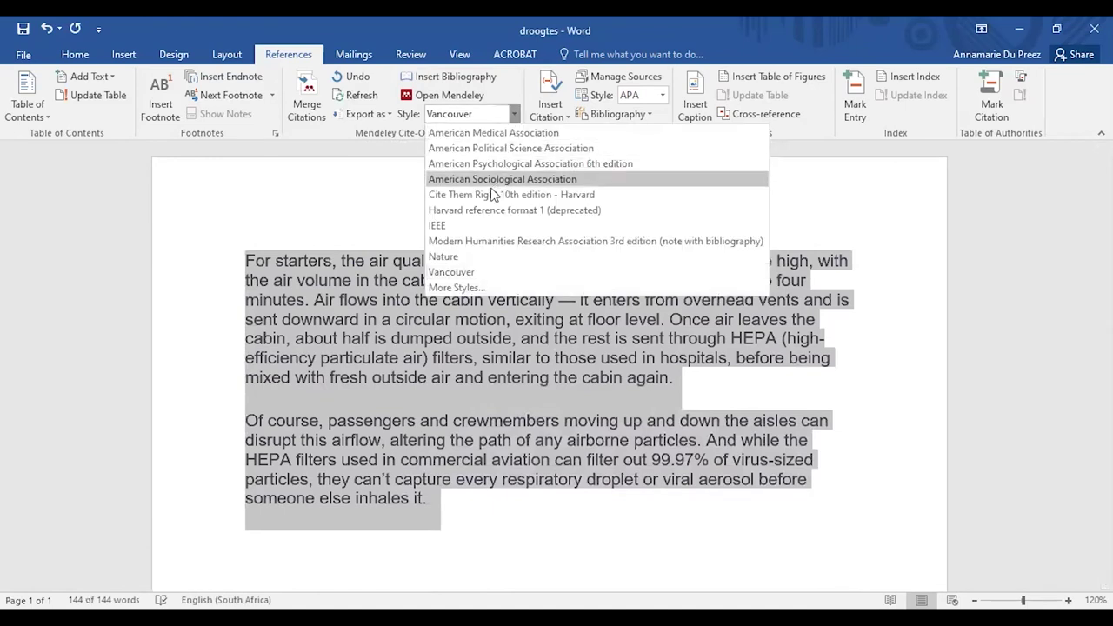
click(484, 212)
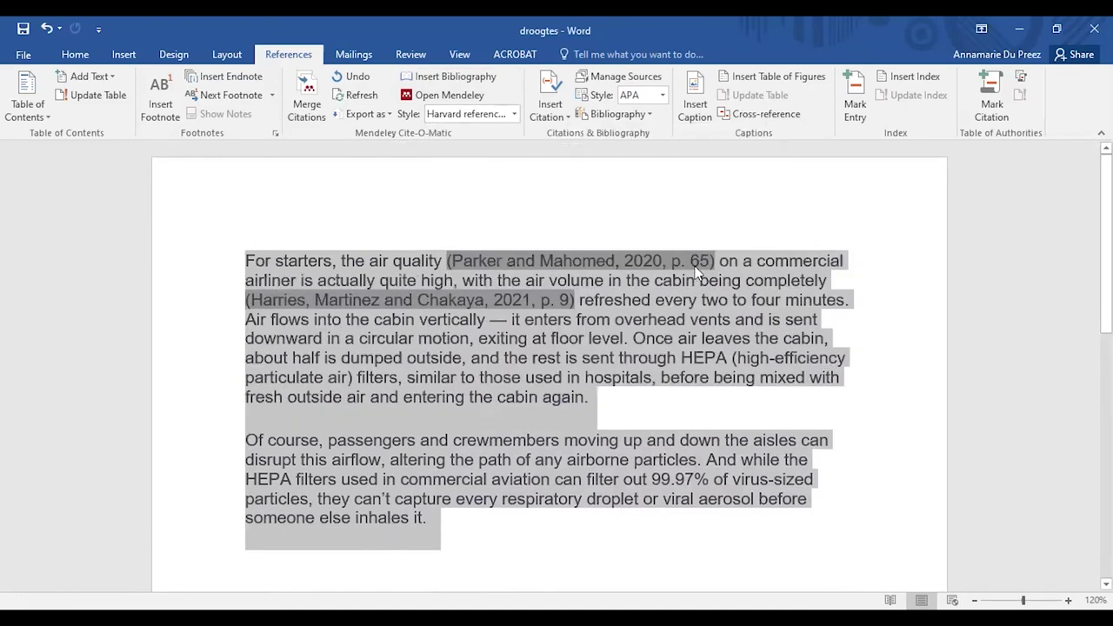
click(335, 561)
click(457, 80)
scroll(765, 279, down, 4)
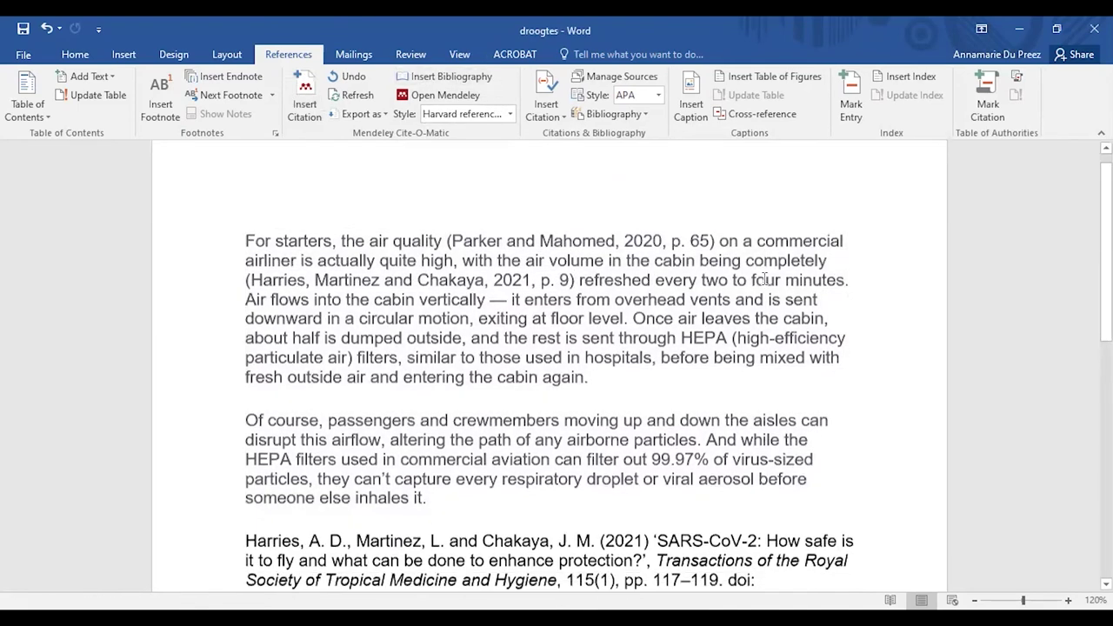
scroll(765, 279, down, 1)
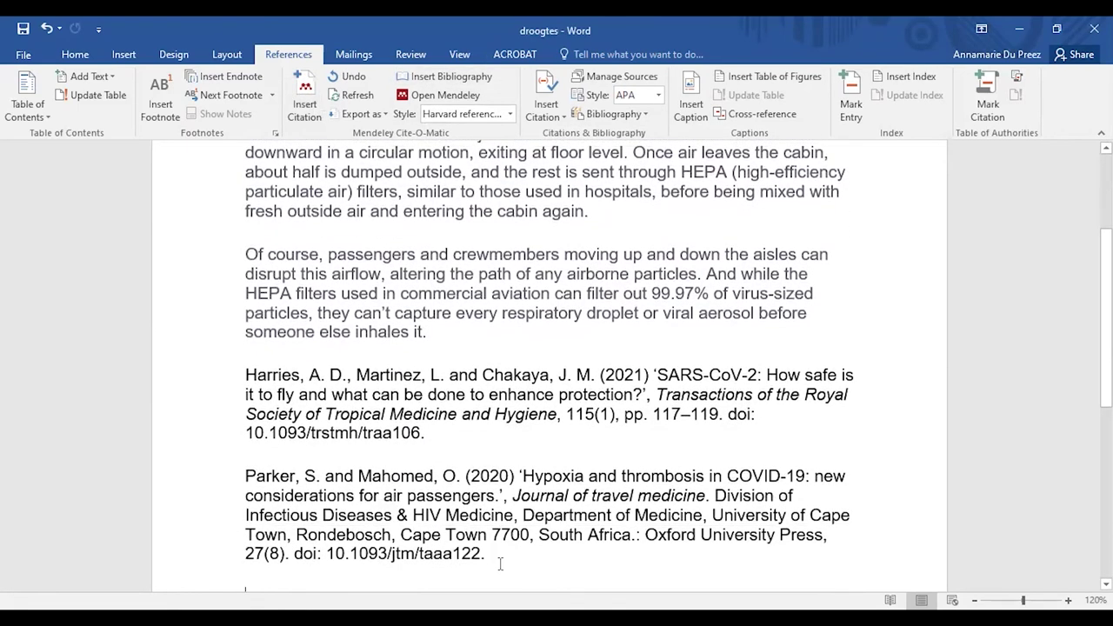
Delete the Harvard bibliography and set the citation style of the whole document back to Vancouver
drag(497, 561, 174, 372)
key(Delete)
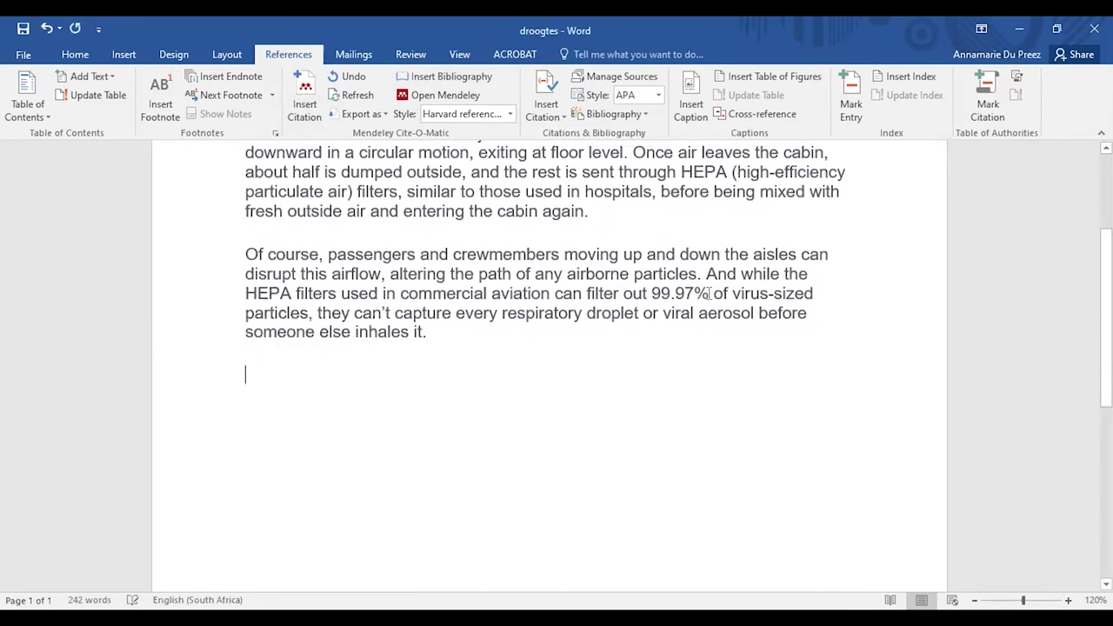
key(ctrl+a)
scroll(419, 153, up, 5)
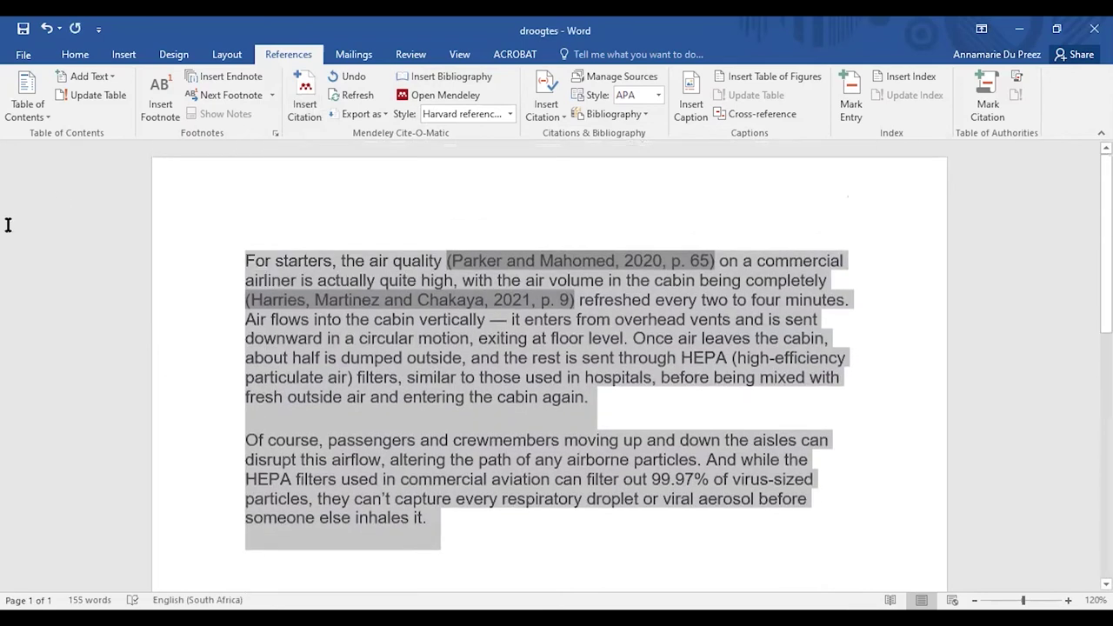
click(515, 114)
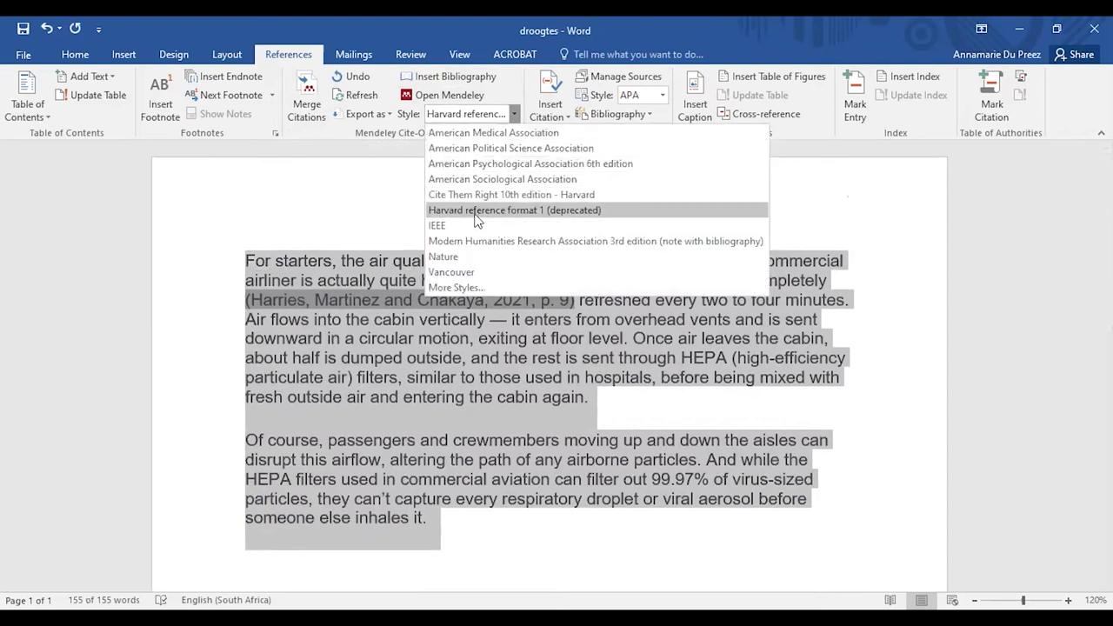
click(452, 272)
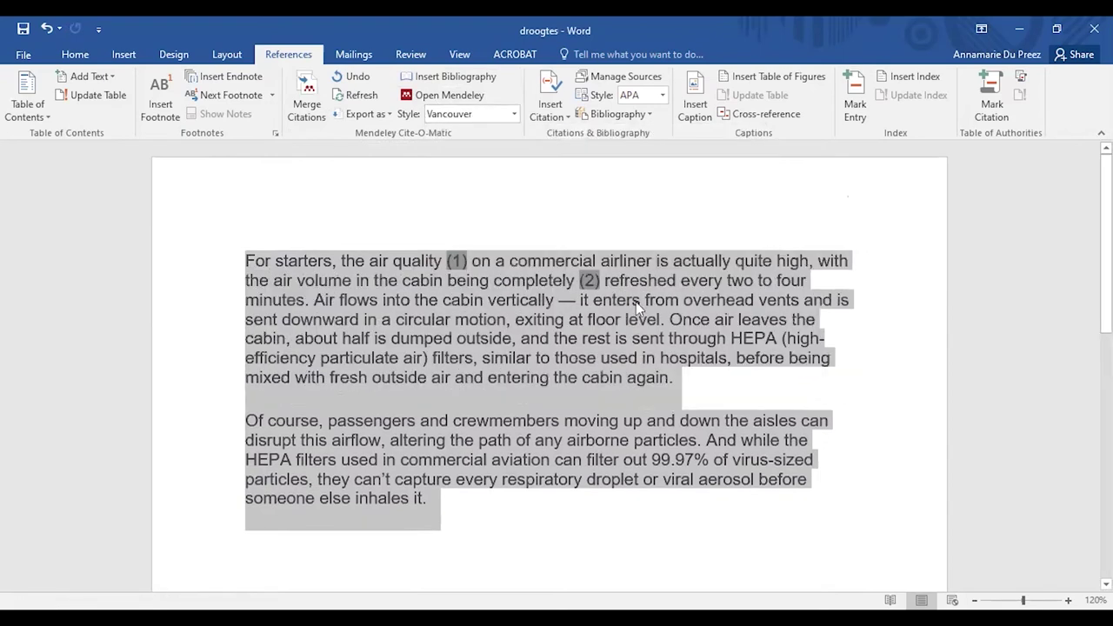
Cite the article "International air traffic and COVID-19 geographical incidence in Brazil" directly after "For starters"
click(334, 260)
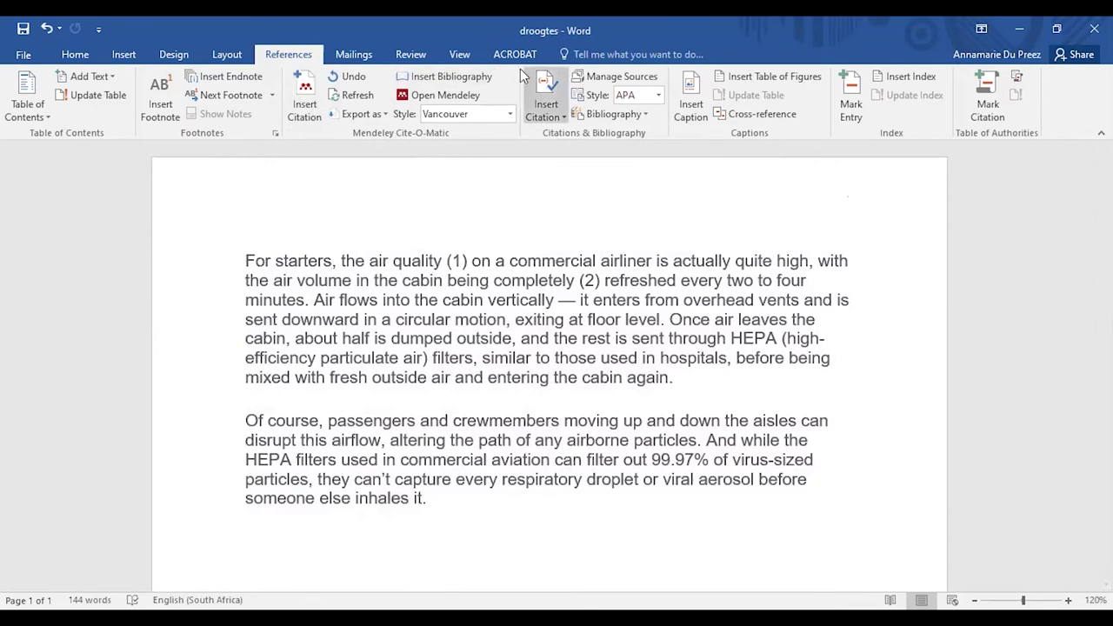
click(306, 87)
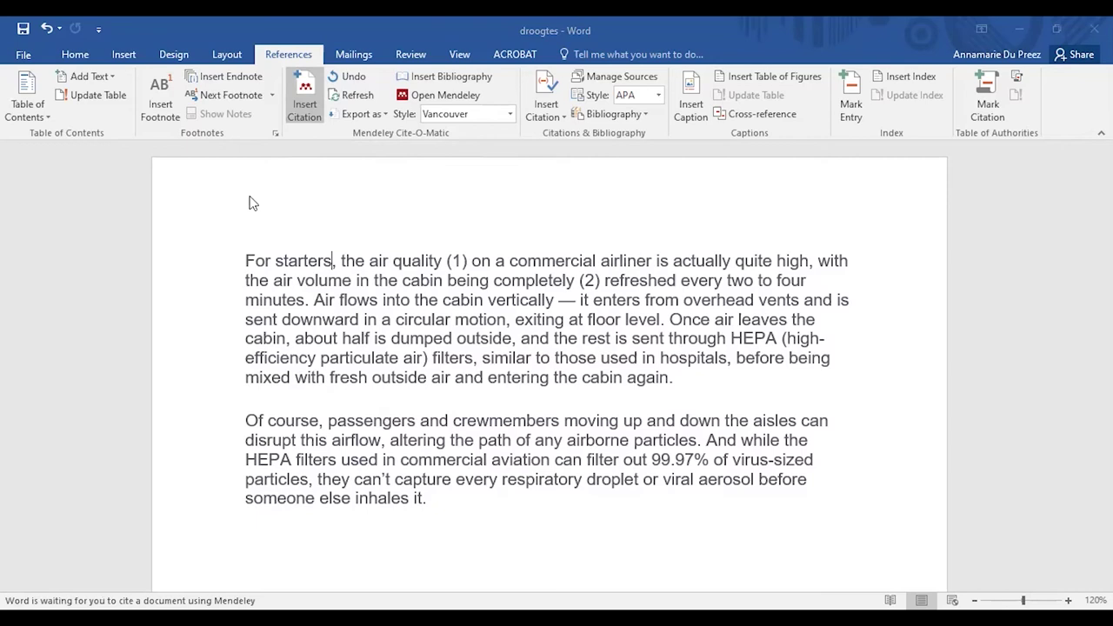
click(333, 260)
Insert the Vancouver bibliography with all three cited references under the last paragraph and remove it again
click(440, 501)
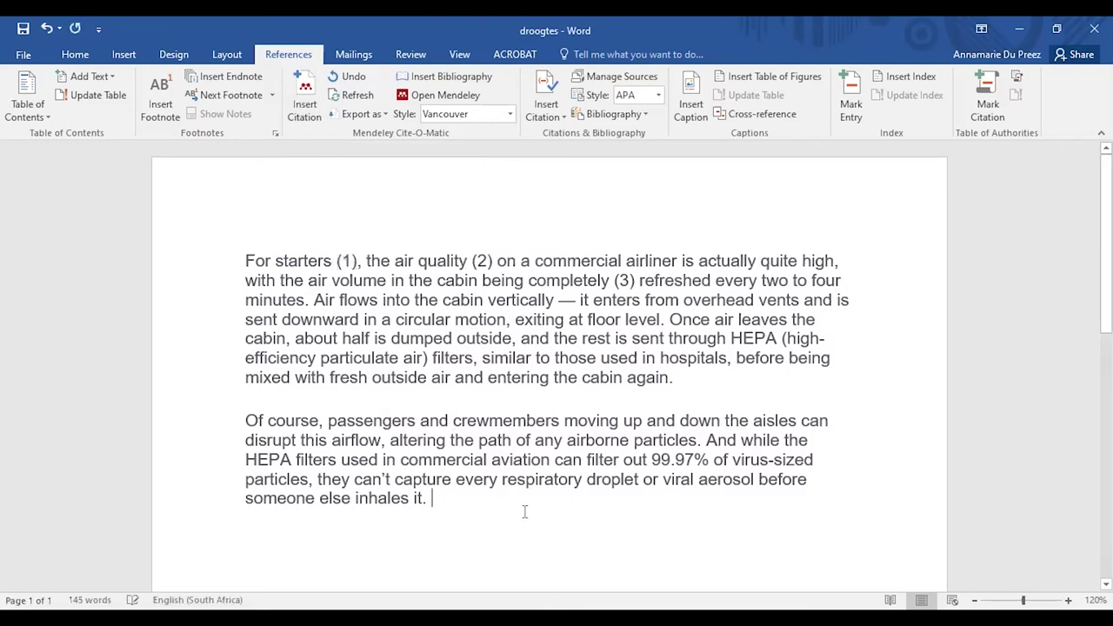
key(Return)
click(450, 78)
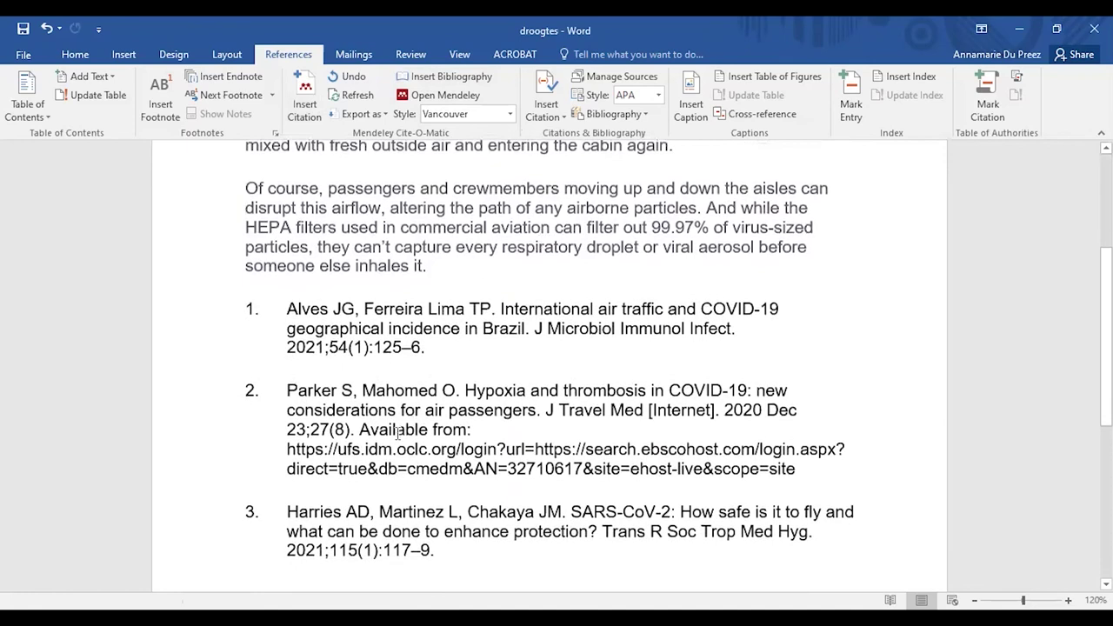
drag(445, 551, 476, 287)
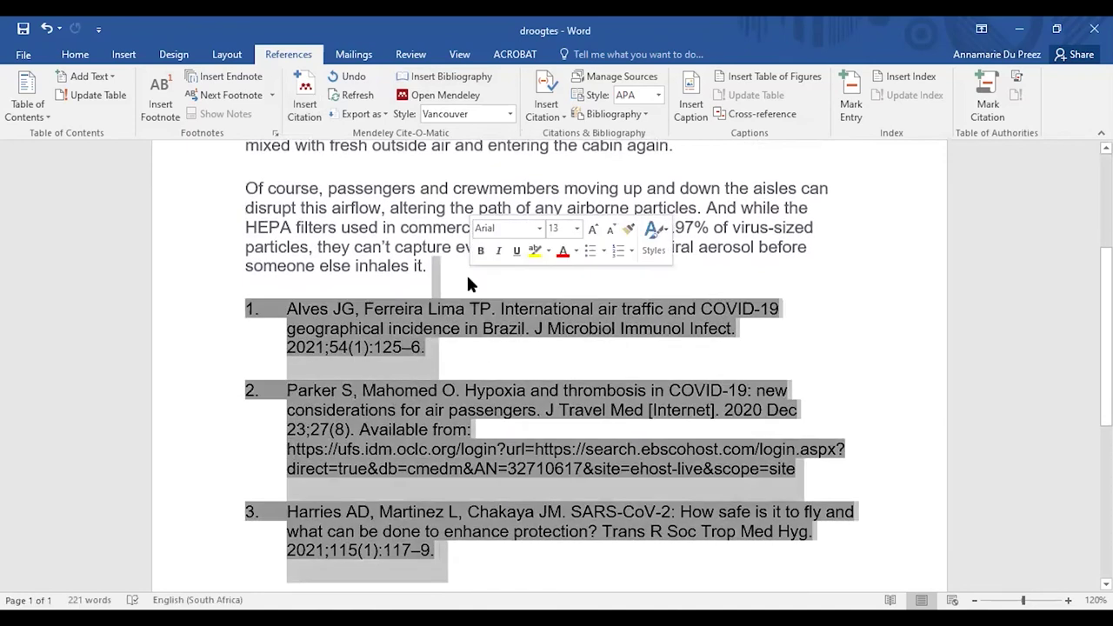
key(Delete)
Switch the whole document's citations to Harvard reference format 1 (deprecated) and insert the matching bibliography after the last paragraph
key(ctrl+a)
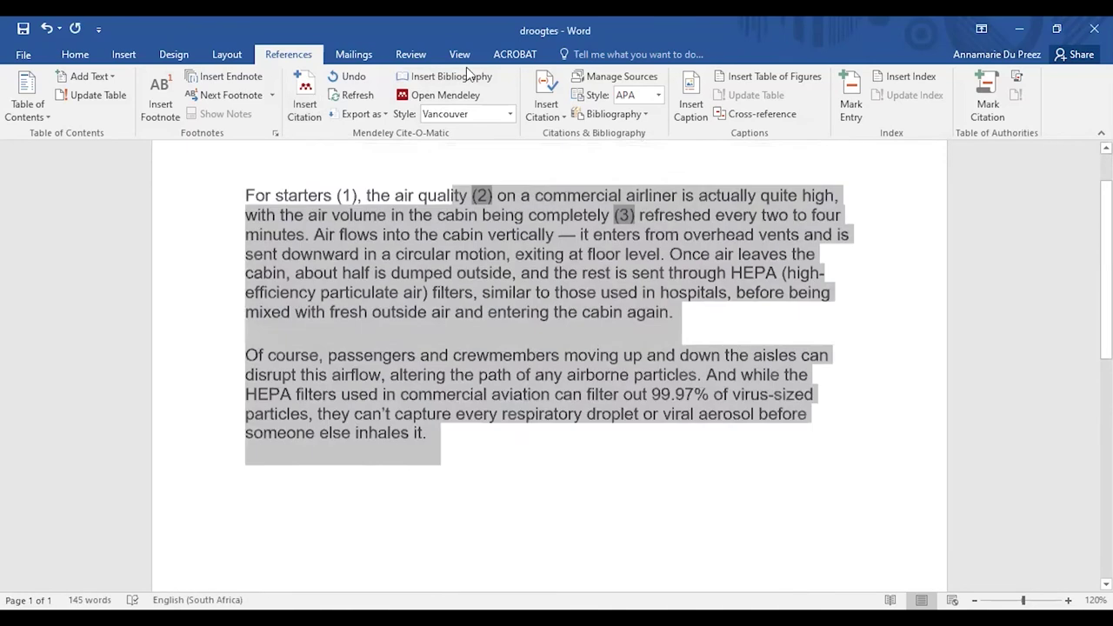
click(514, 114)
click(480, 210)
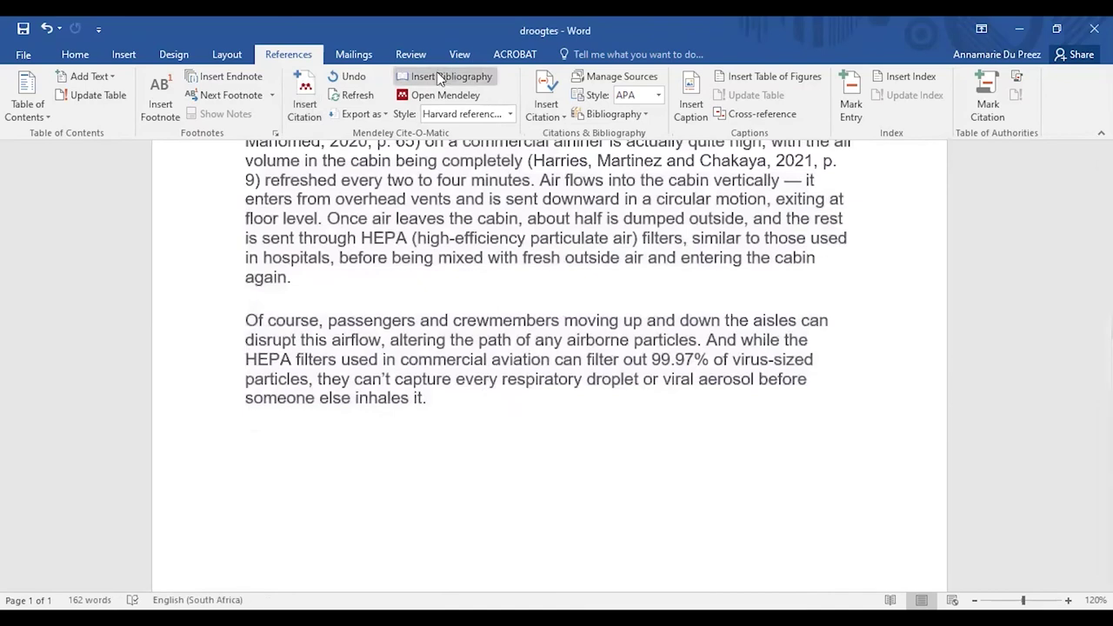
click(485, 80)
scroll(347, 284, down, 5)
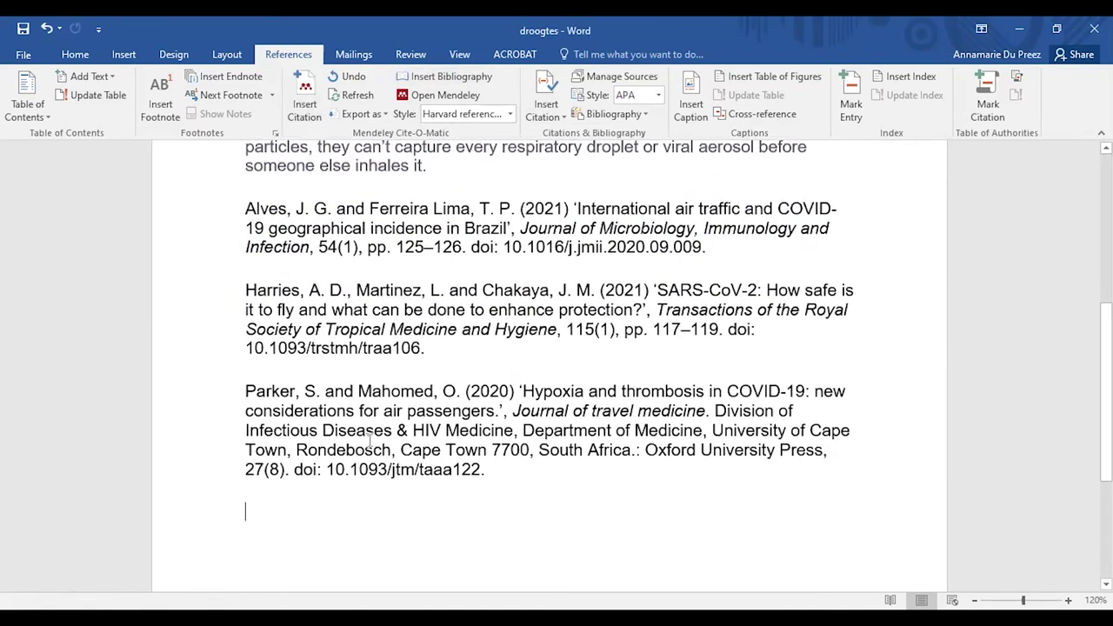
Delete the opening bracket before the year in the second bibliography entry and undo that deletion
scroll(335, 489, up, 3)
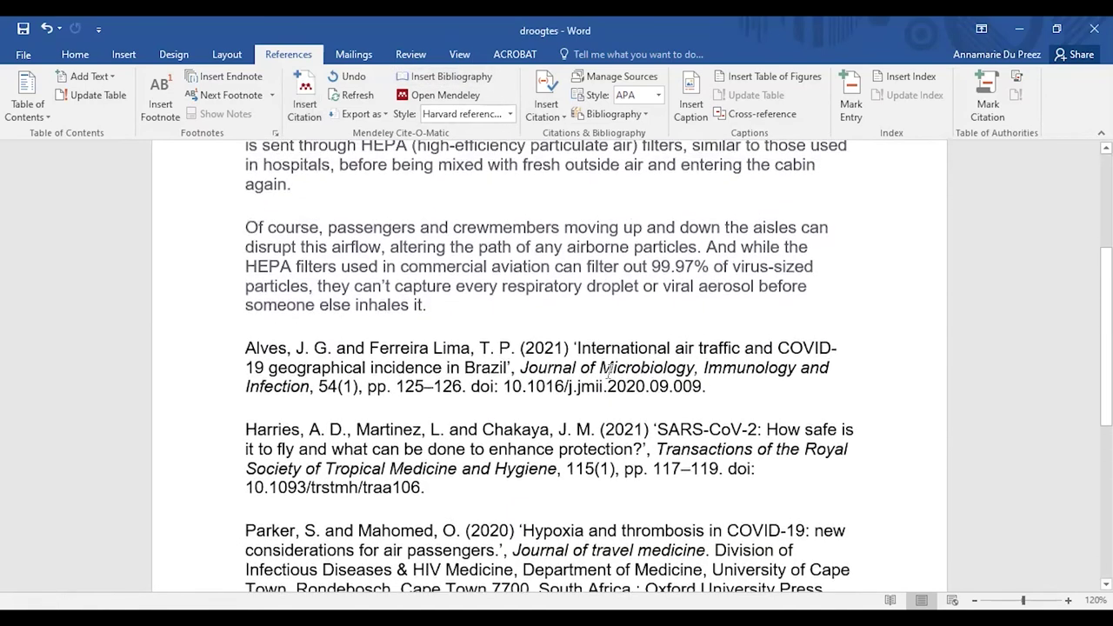
scroll(613, 367, up, 2)
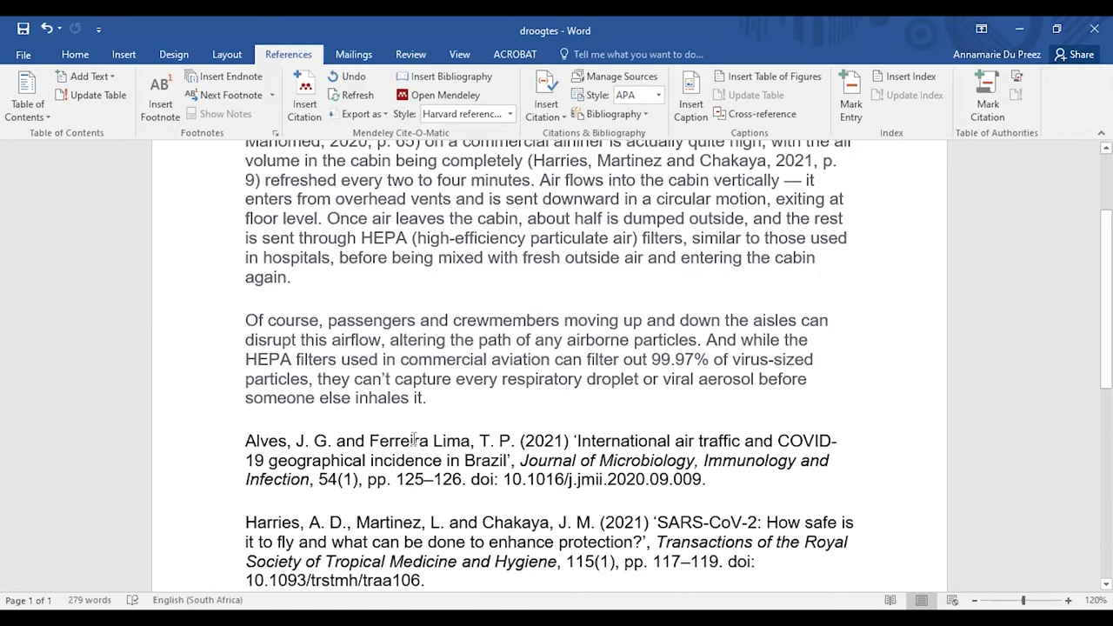
click(311, 440)
key(BackSpace)
scroll(515, 464, down, 2)
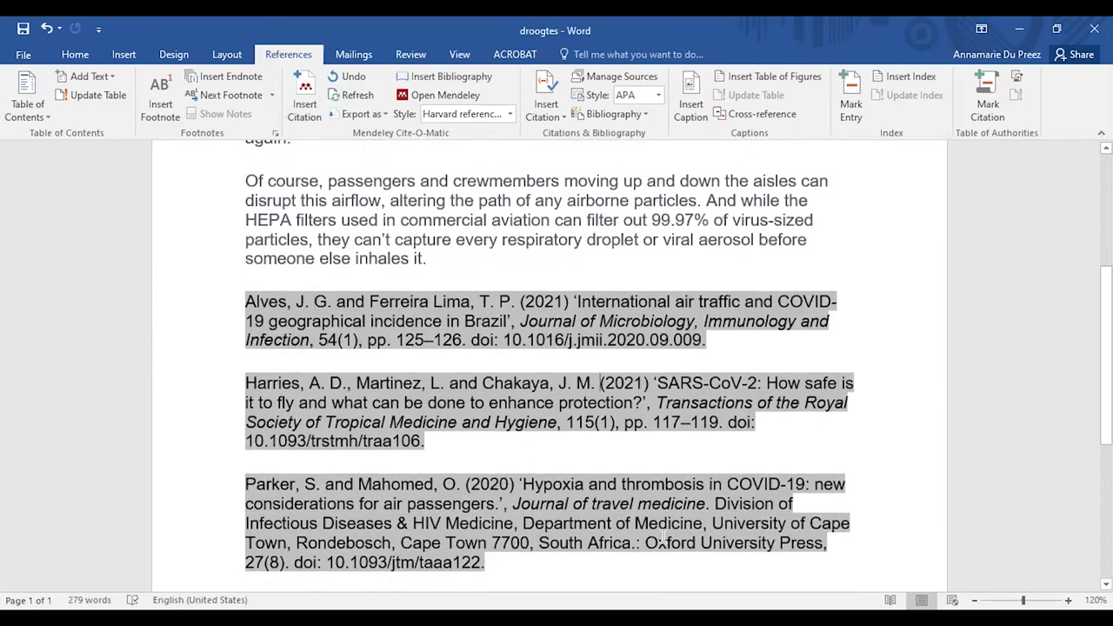
key(Delete)
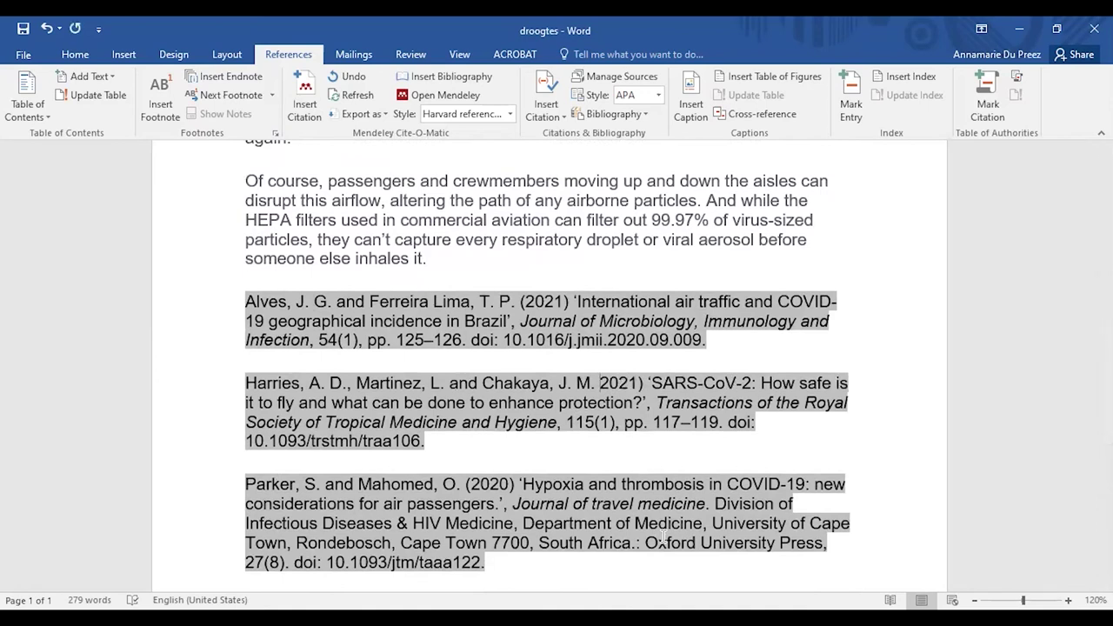
key(ctrl+z)
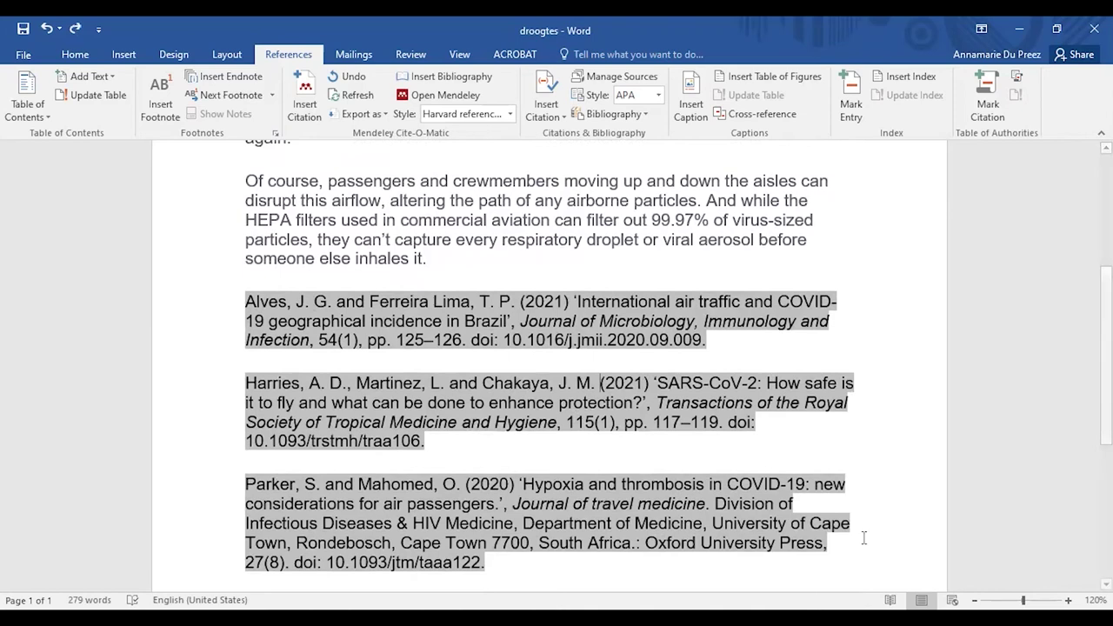
Examine the punctuation of the "SARS-CoV-2: How safe is it to fly" reference, including its italic journal title and the quotation marks around the article title
drag(656, 403, 677, 422)
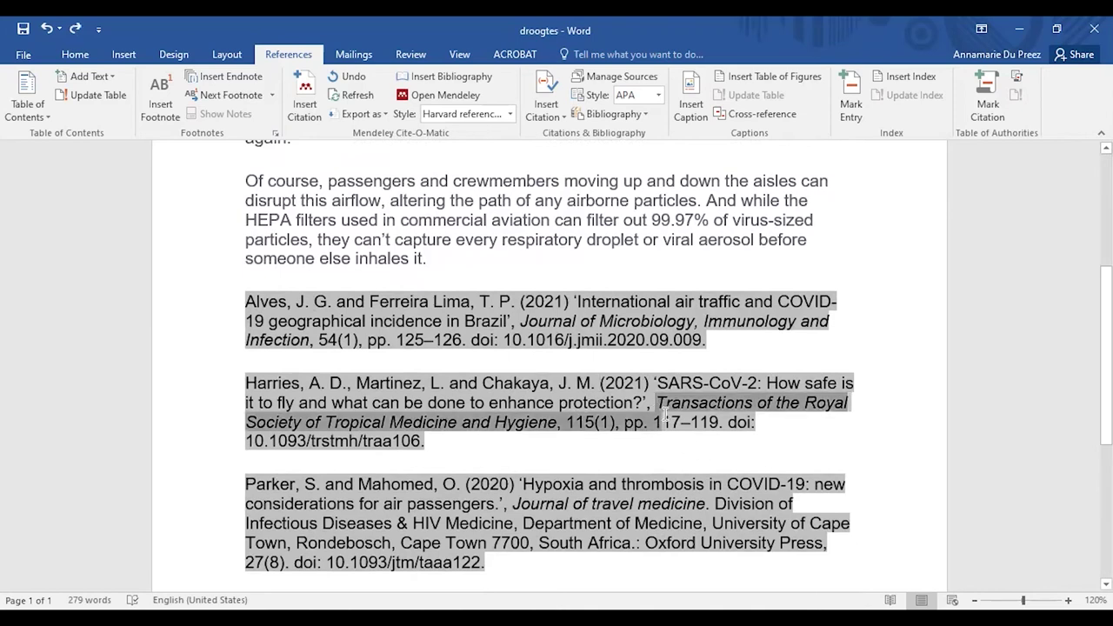
click(647, 481)
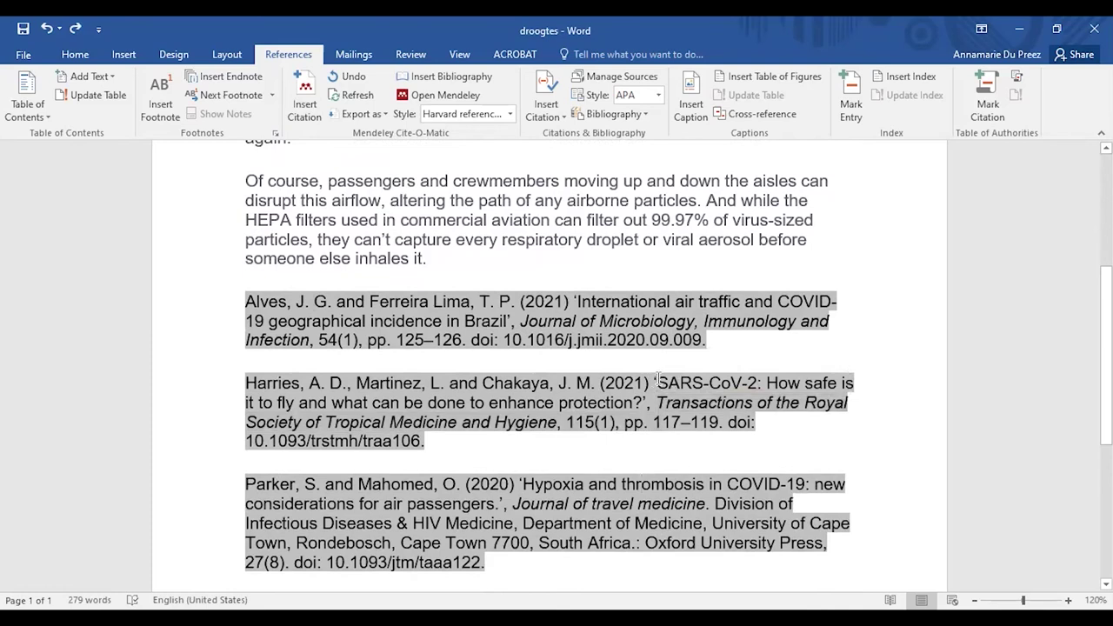
drag(659, 384, 652, 384)
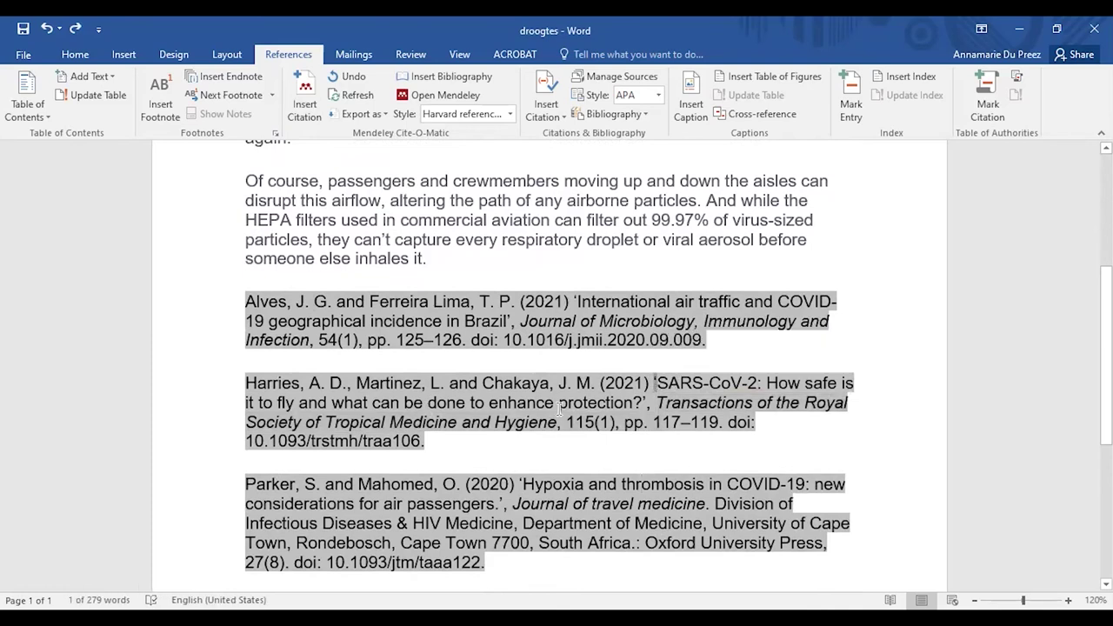
click(647, 405)
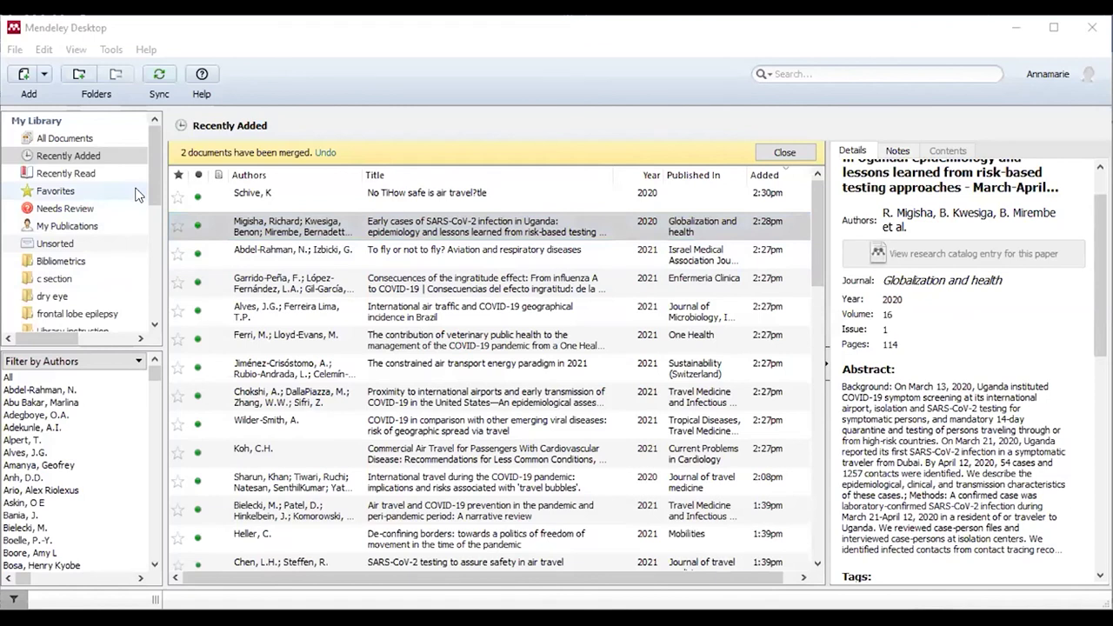
Switch to Mendeley Desktop, bring the groups into view, sort the recently added references by author and look through the list
scroll(153, 174, down, 1)
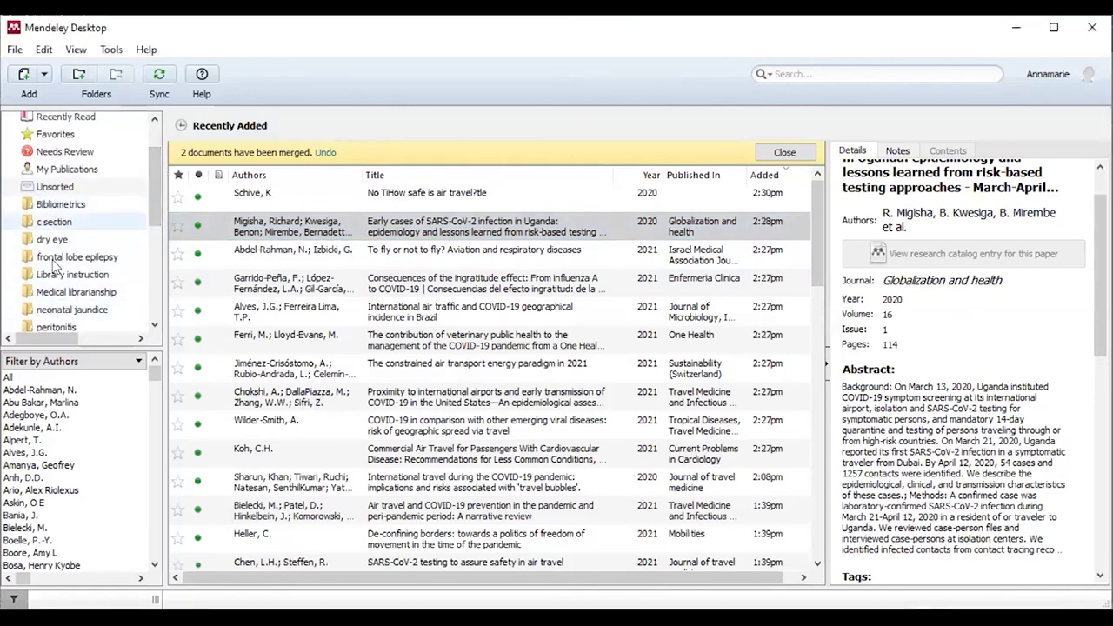
drag(155, 201, 165, 274)
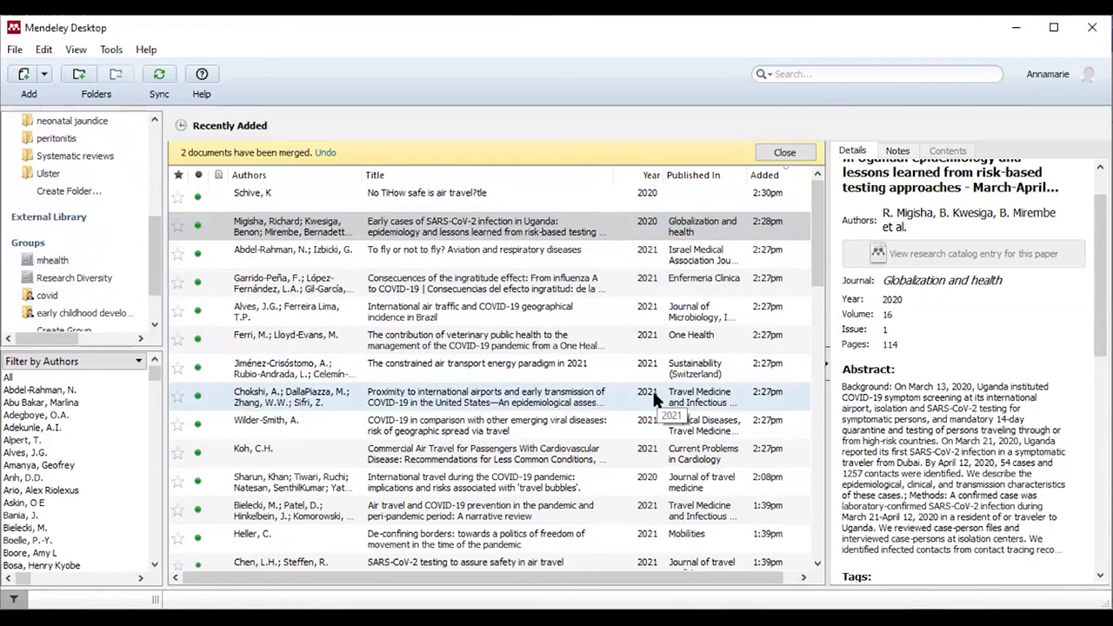
click(252, 176)
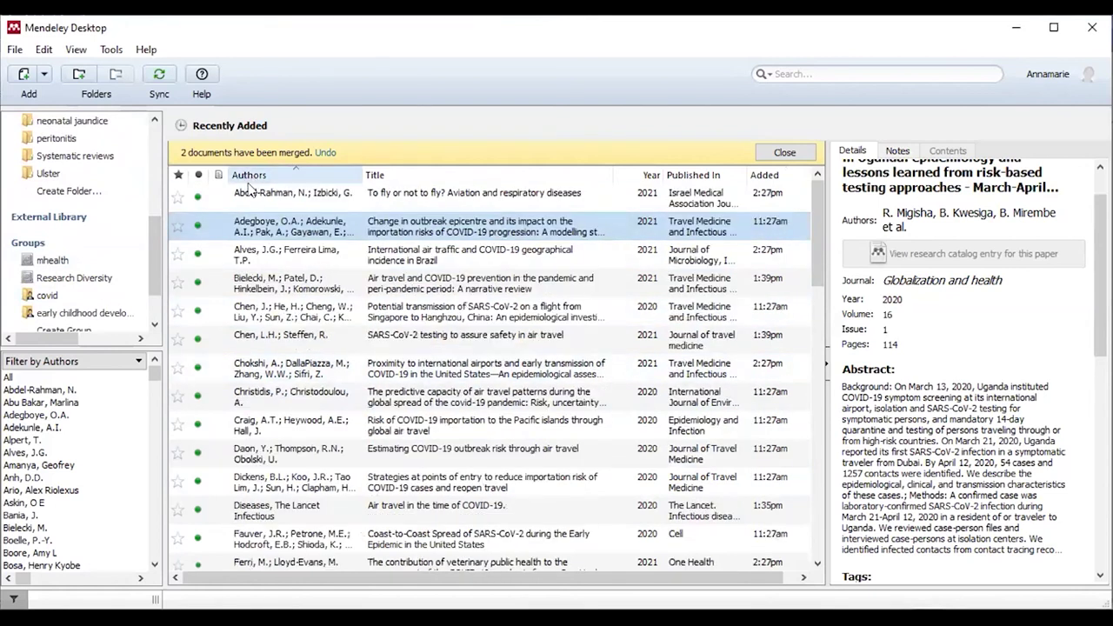
drag(818, 261, 820, 379)
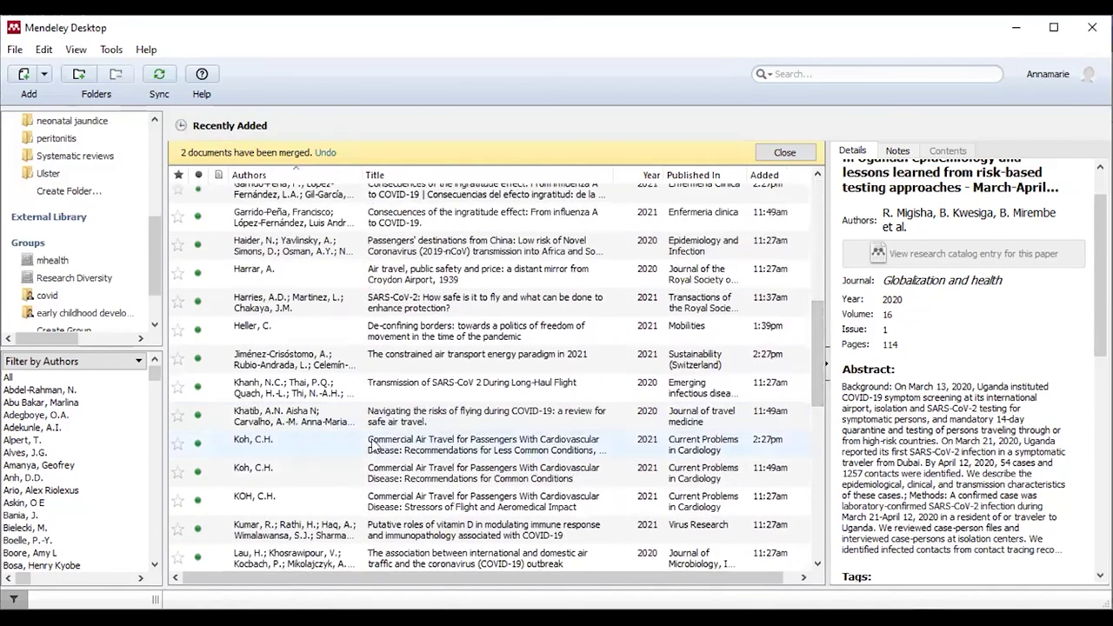
scroll(287, 426, down, 4)
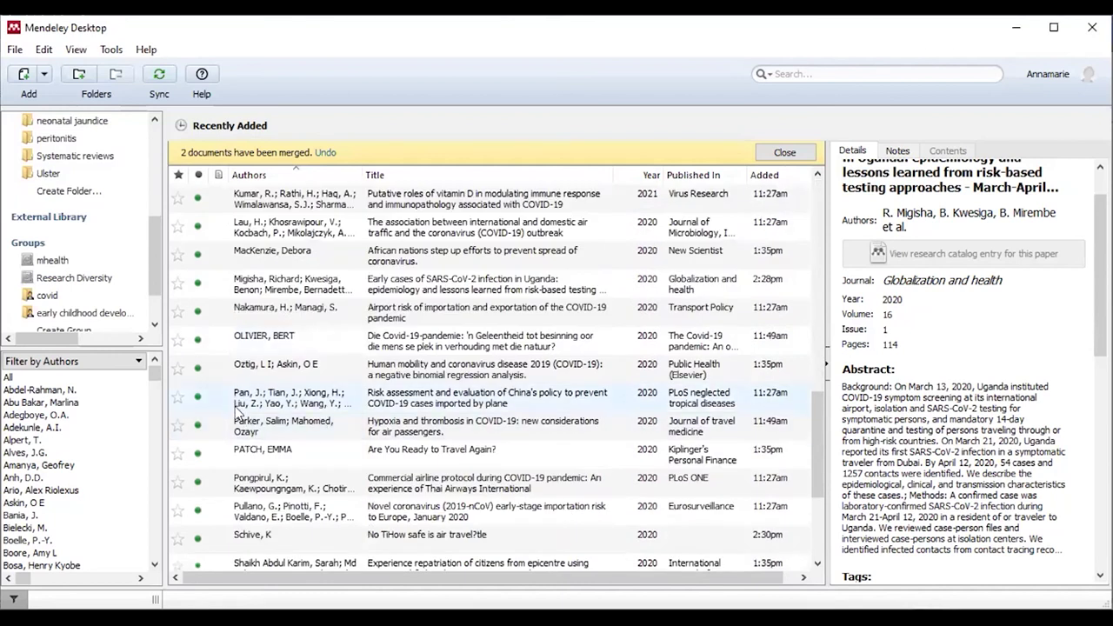
scroll(243, 421, down, 2)
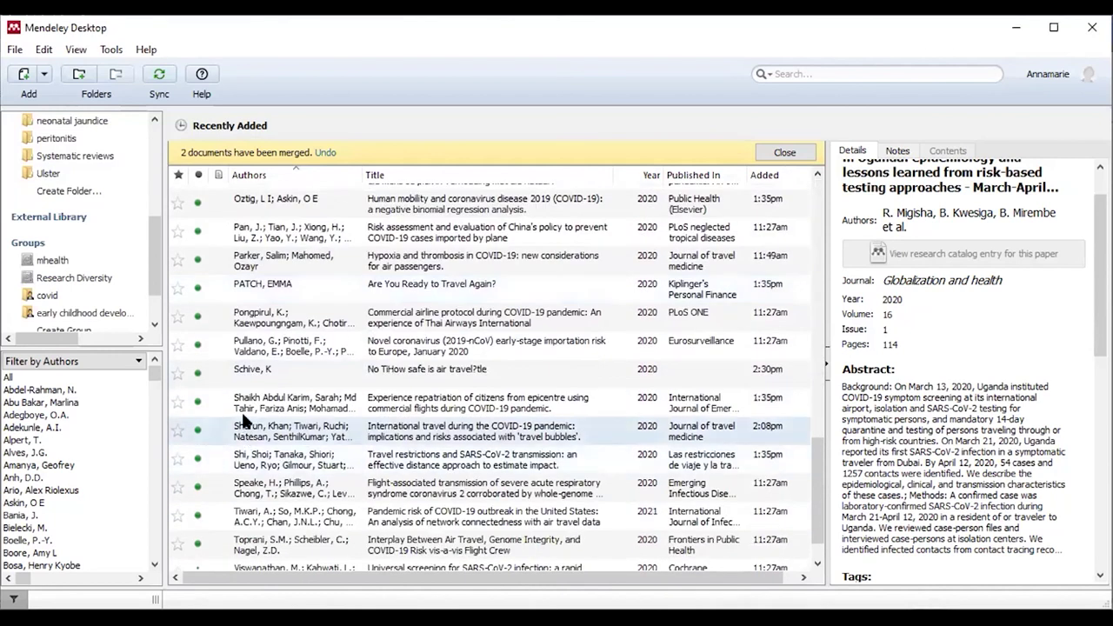